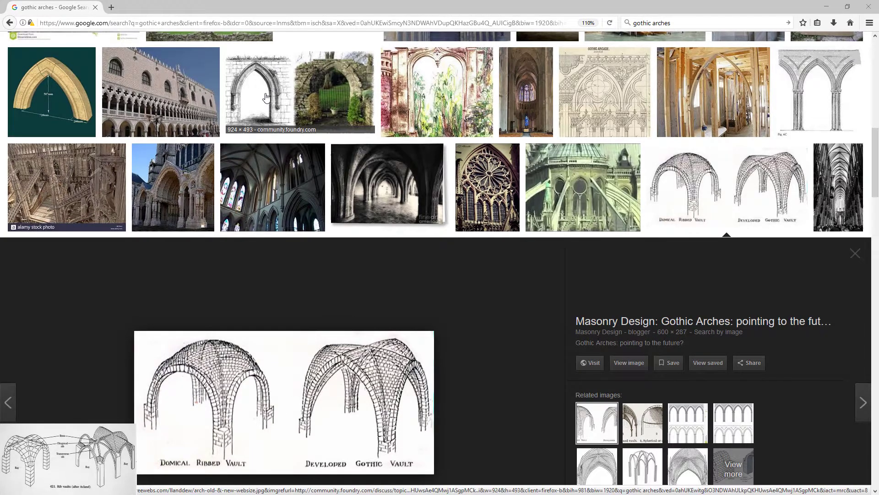
Examine the rib vault drawings among the gothic arches image results, including the sexpartite vault schemes, and switch to 3ds Max
{"action": "scroll", "coordinate": [379, 377], "scroll_direction": "down", "scroll_amount": 2}
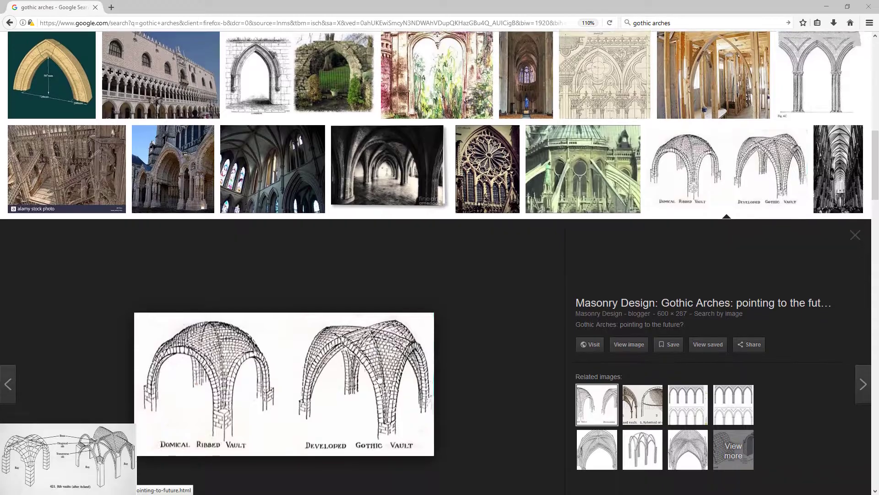
{"action": "scroll", "coordinate": [379, 377], "scroll_direction": "down", "scroll_amount": 2}
{"action": "left_click", "coordinate": [581, 391]}
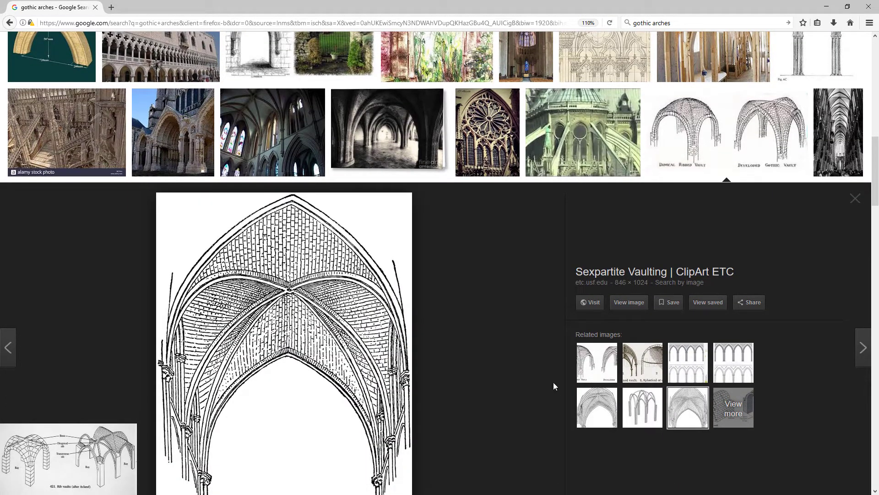
{"action": "left_click", "coordinate": [643, 407]}
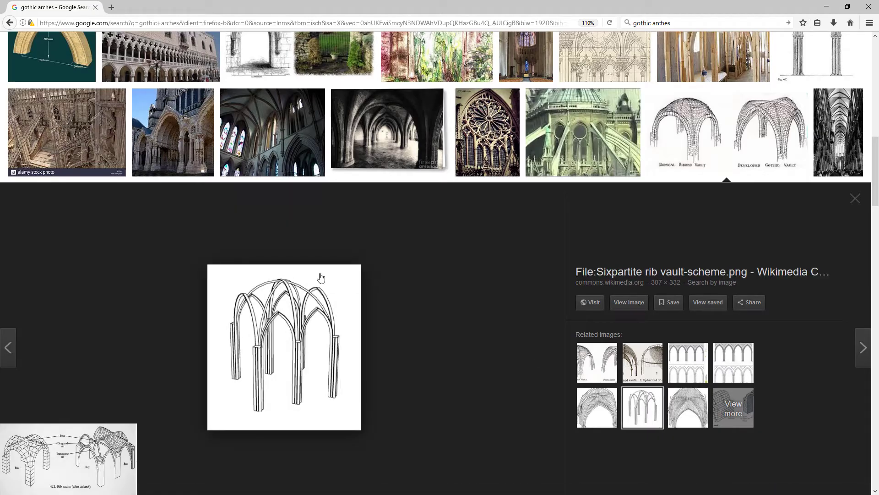
{"action": "key", "text": "alt+Left"}
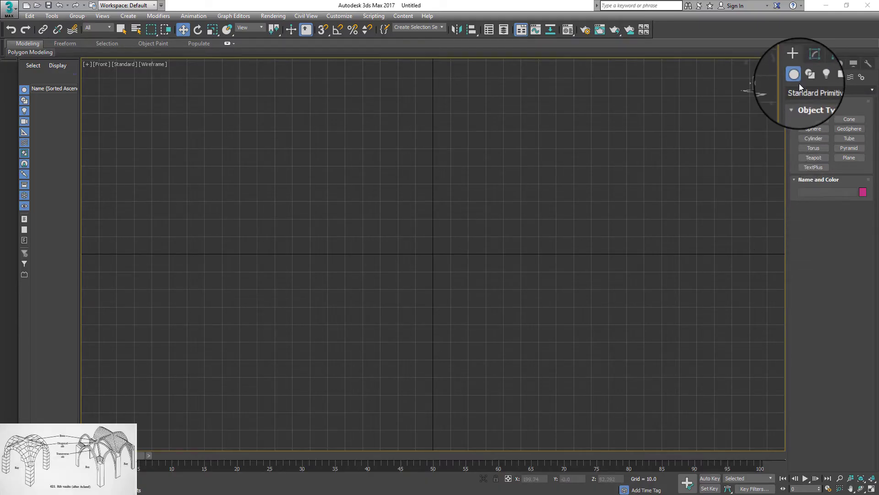
Draw an upright ellipse near the origin in the Front view and convert it to an editable spline
{"action": "left_click", "coordinate": [806, 75]}
{"action": "left_click", "coordinate": [850, 136]}
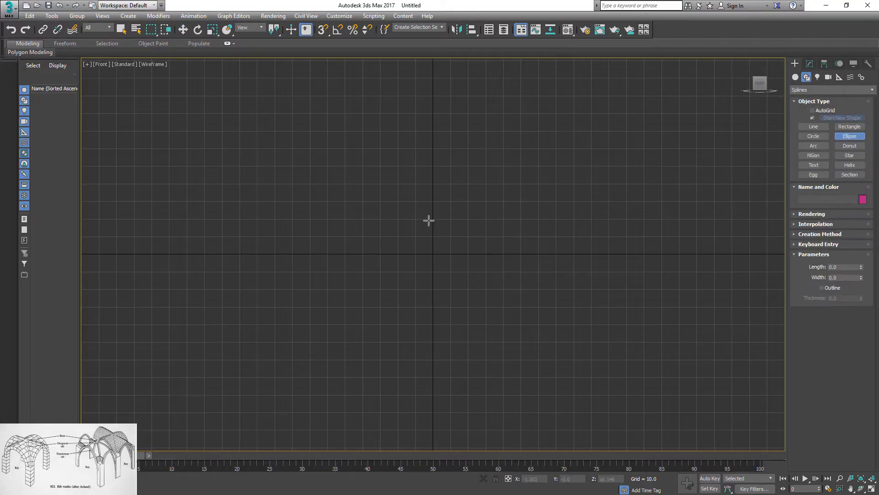
{"action": "left_click_drag", "start_coordinate": [396, 158], "coordinate": [516, 340]}
{"action": "key", "text": "w"}
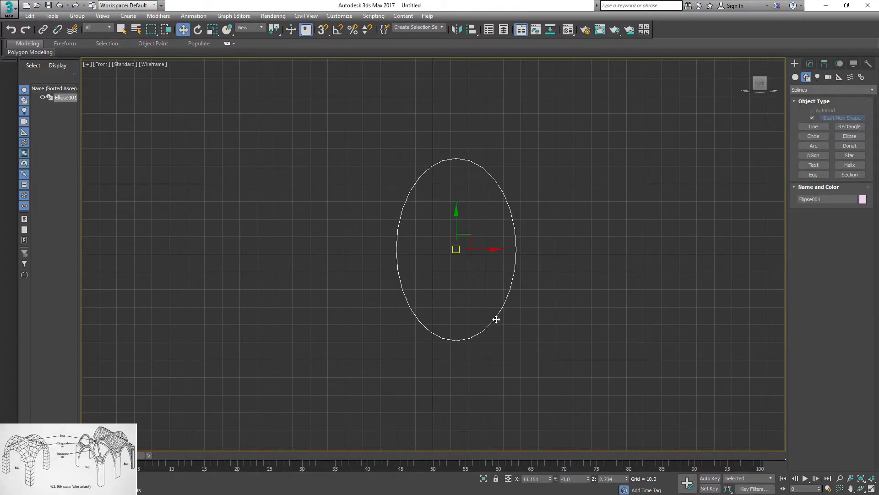
{"action": "right_click", "coordinate": [495, 319]}
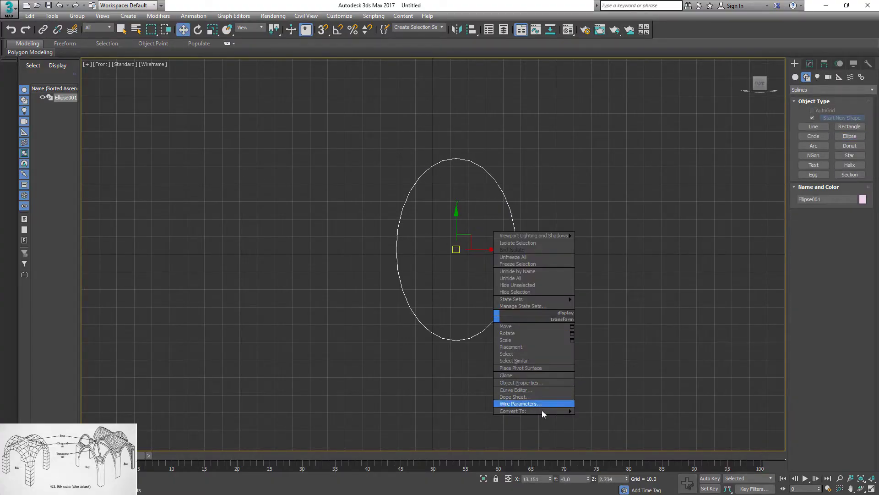
{"action": "mouse_move", "coordinate": [544, 412]}
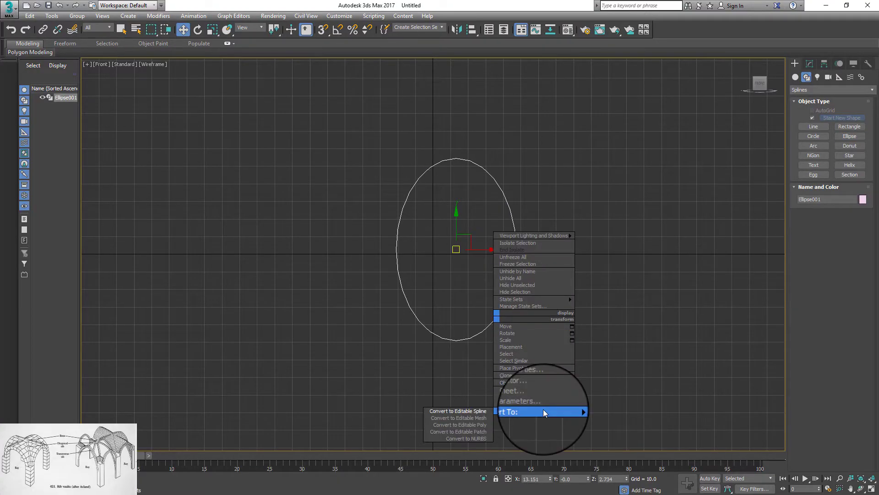
{"action": "left_click", "coordinate": [484, 411]}
Delete the two lower segments of the ellipse spline, leaving only its upper half as an arch
{"action": "left_click", "coordinate": [832, 219]}
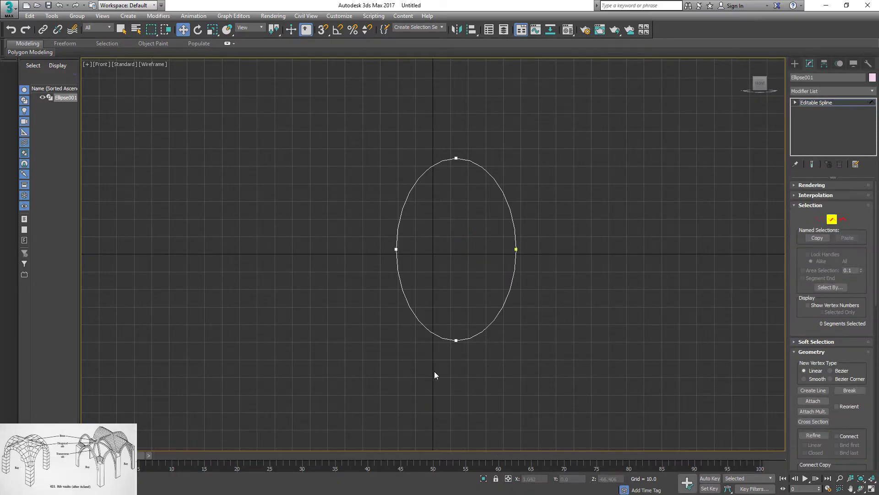
{"action": "left_click_drag", "start_coordinate": [444, 346], "coordinate": [537, 307]}
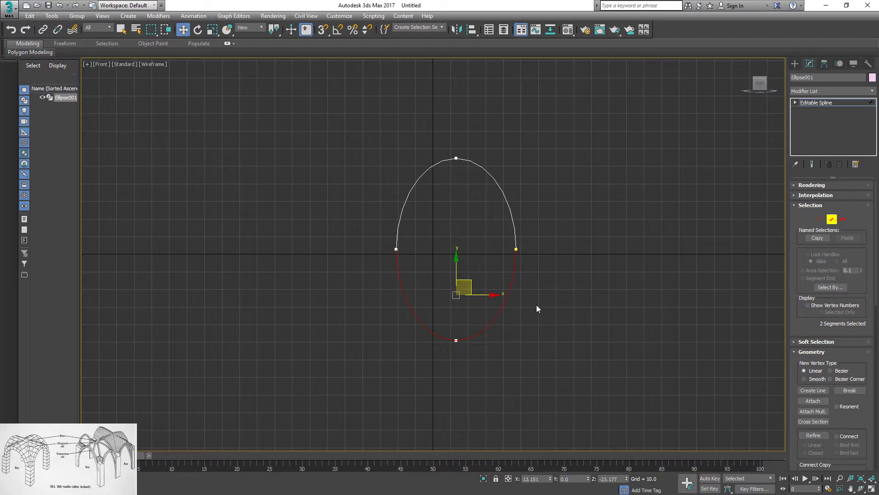
{"action": "key", "text": "Delete"}
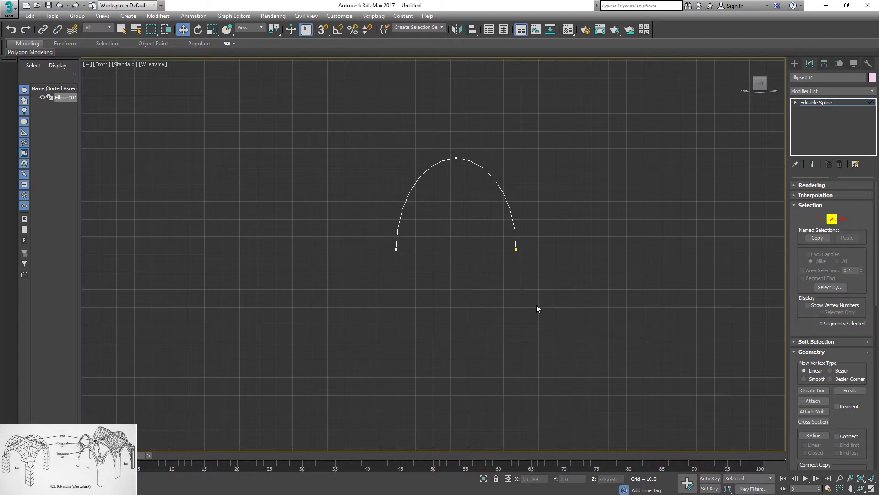
Scale down the tangent handles of the arch's top vertex to shape a pointed gothic arch
{"action": "left_click", "coordinate": [820, 219]}
{"action": "key", "text": "r"}
{"action": "left_click_drag", "start_coordinate": [439, 169], "coordinate": [439, 168]}
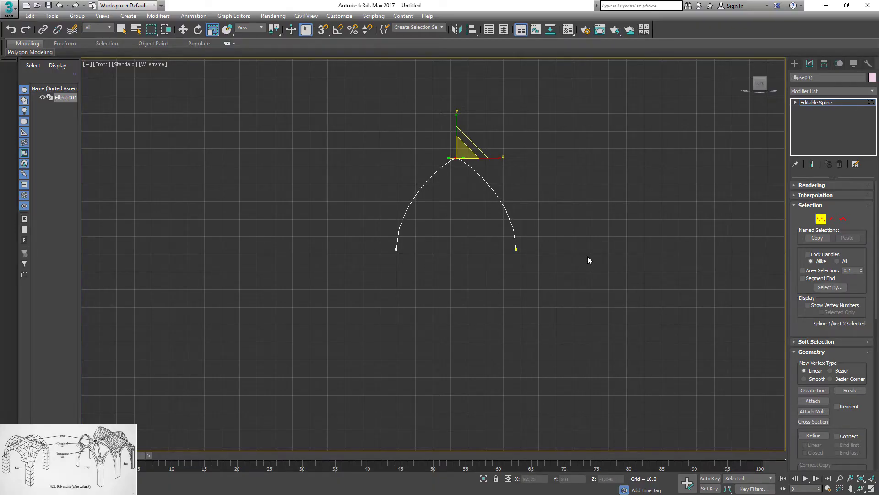
Apply an Extrude modifier to the arch spline with an amount of 100 in the Perspective view
{"action": "key", "text": "w"}
{"action": "key", "text": "p"}
{"action": "left_click", "coordinate": [872, 91]}
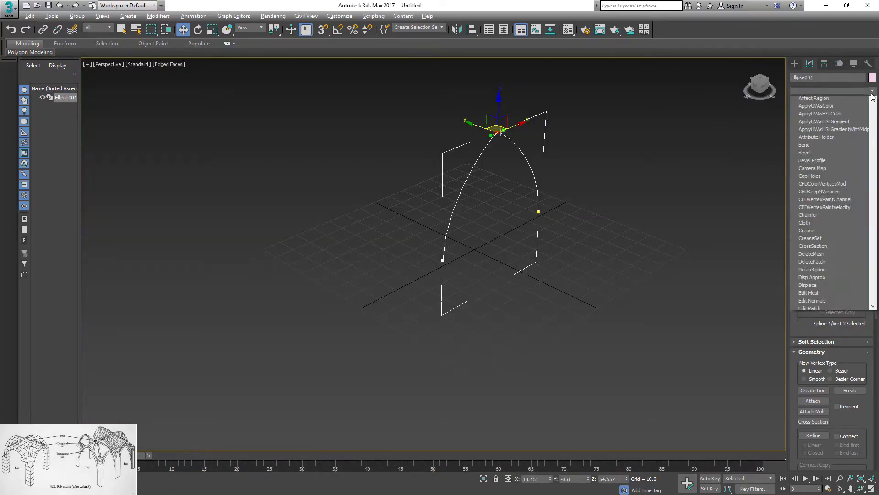
{"action": "left_click_drag", "start_coordinate": [872, 114], "coordinate": [874, 176]}
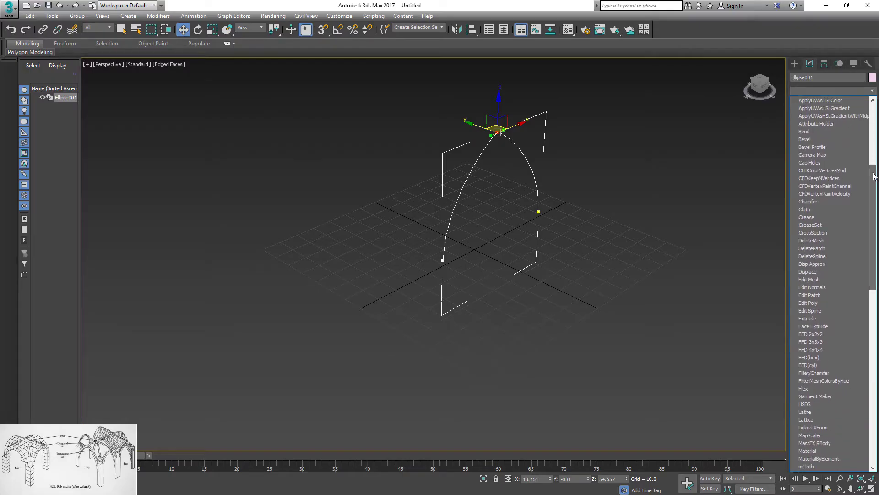
{"action": "left_click", "coordinate": [807, 318]}
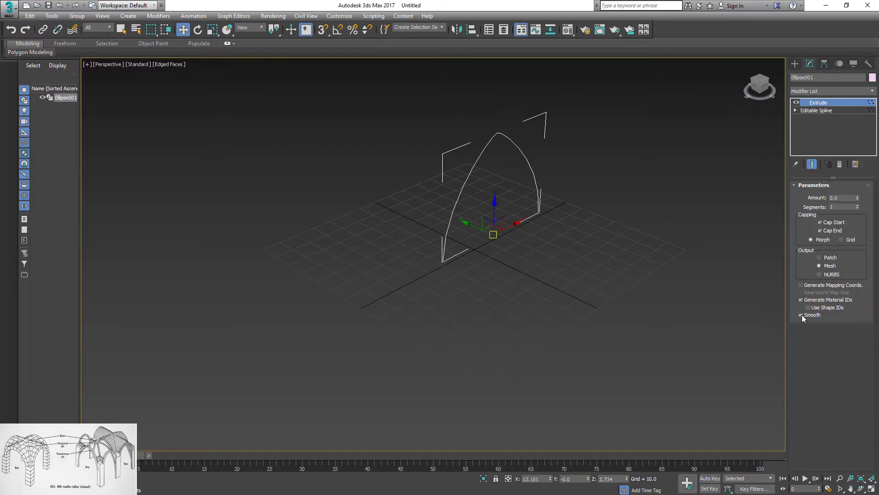
{"action": "double_click", "coordinate": [850, 197]}
{"action": "type", "text": "100"}
{"action": "key", "text": "Return"}
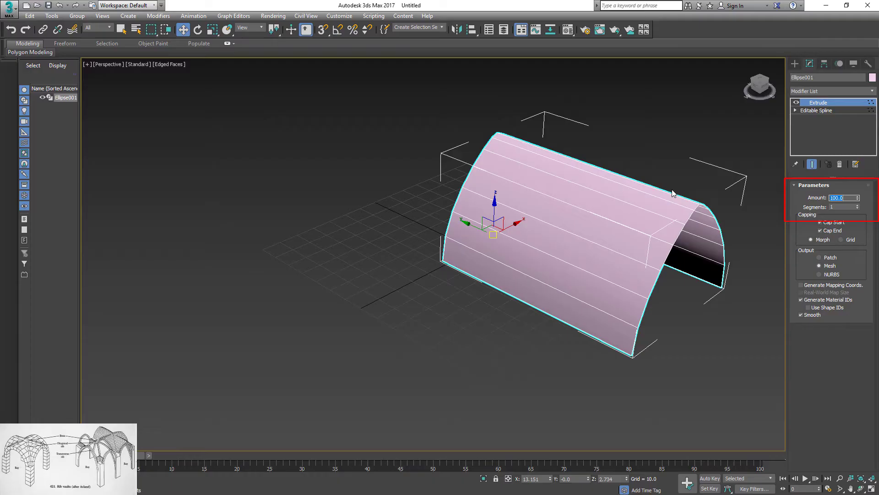
Center the pivot of the extruded arch to the object, affecting the pivot only
{"action": "left_click", "coordinate": [825, 63]}
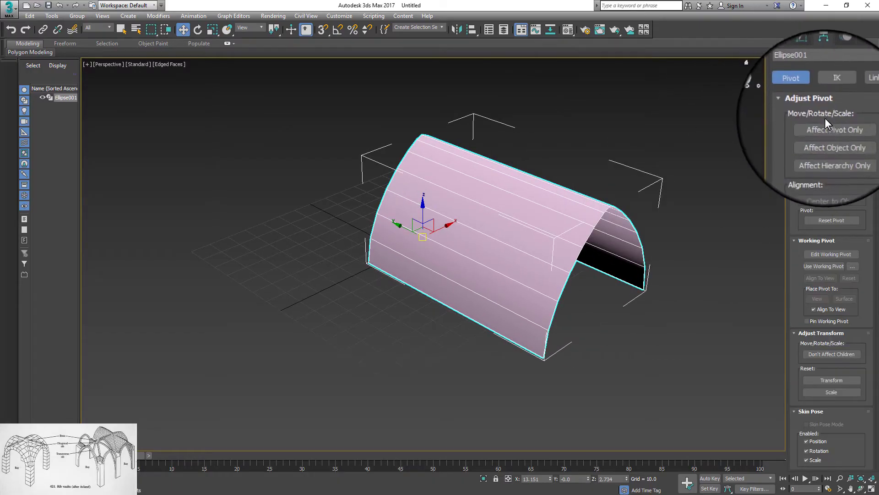
{"action": "left_click", "coordinate": [823, 128]}
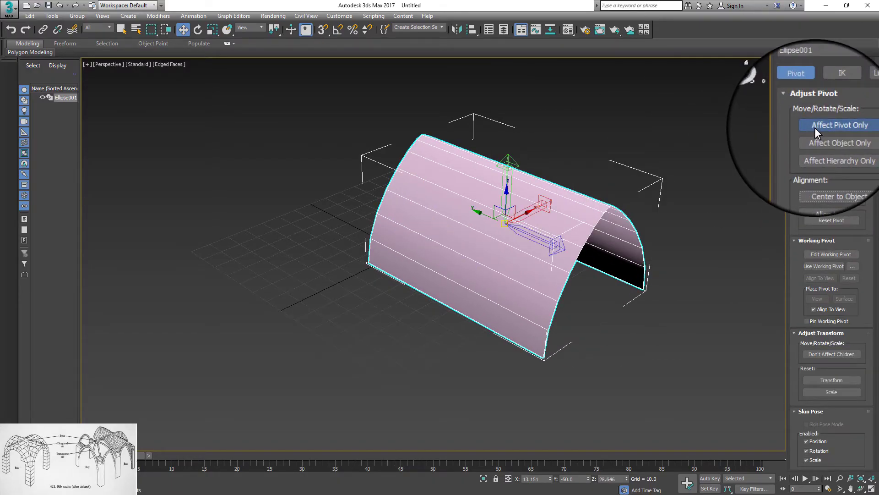
{"action": "left_click", "coordinate": [818, 127]}
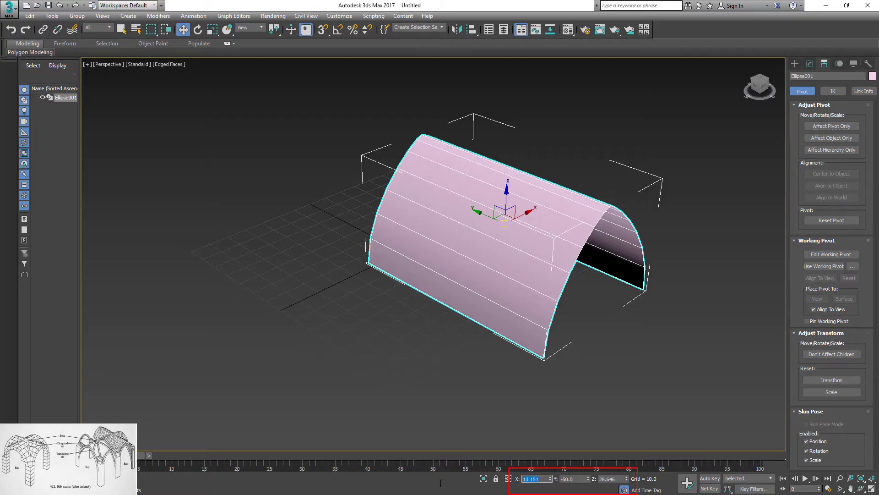
Move the extruded arch to the world origin by setting its X, Y and Z position to 0
{"action": "type", "text": "0"}
{"action": "key", "text": "Tab"}
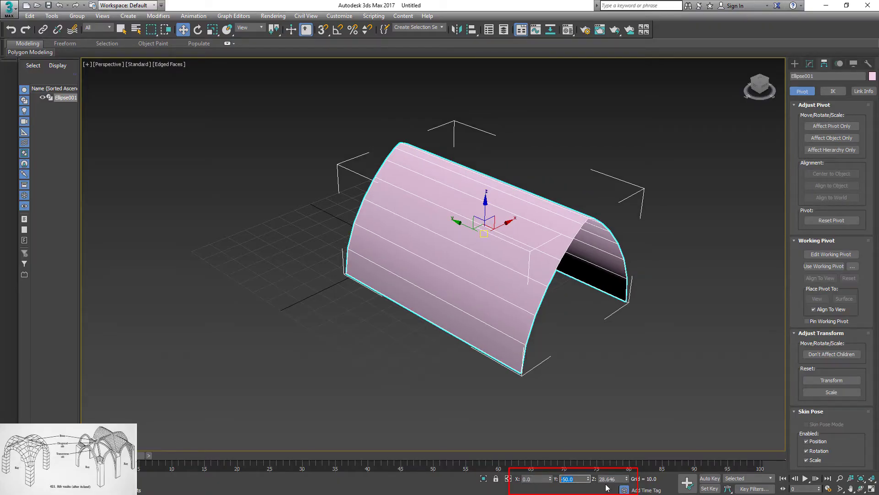
{"action": "type", "text": "0"}
{"action": "key", "text": "Tab"}
{"action": "type", "text": "0"}
{"action": "key", "text": "Return"}
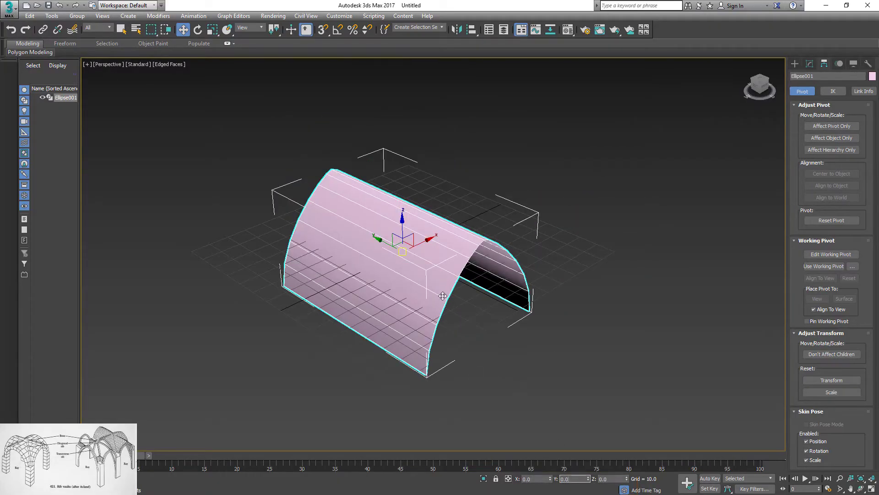
Rotate a single copy of the arch 90 degrees about the vertical axis in the Top view so the two vaults cross
{"action": "left_click", "coordinate": [197, 29]}
{"action": "key", "text": "alt+w"}
{"action": "key", "text": "alt+w"}
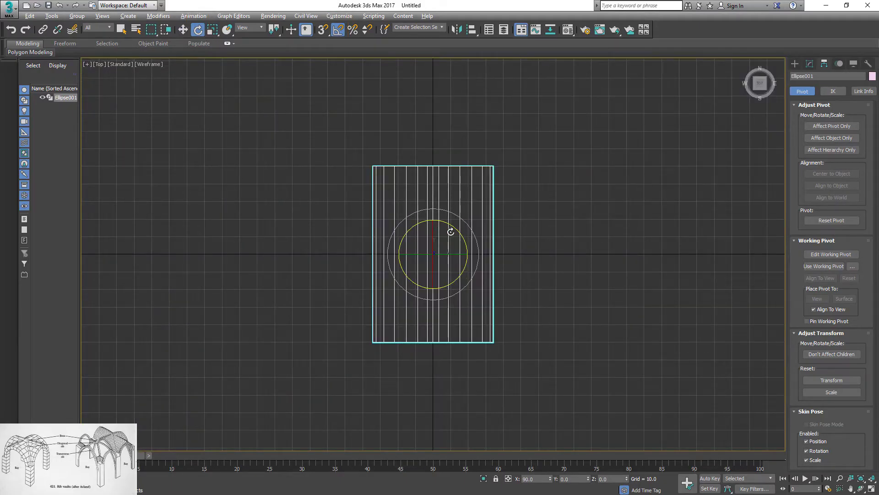
{"action": "left_click_drag", "start_coordinate": [455, 227], "coordinate": [477, 271]}
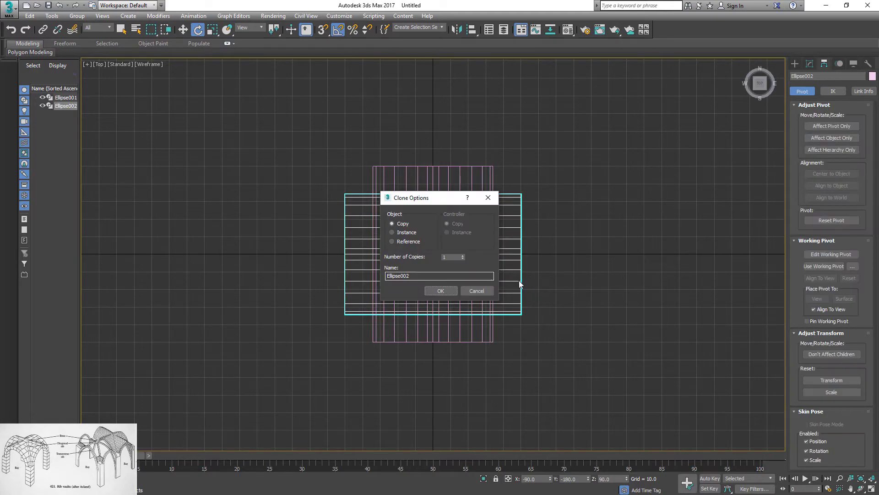
{"action": "left_click", "coordinate": [435, 290]}
{"action": "key", "text": "alt+w"}
{"action": "key", "text": "alt+w"}
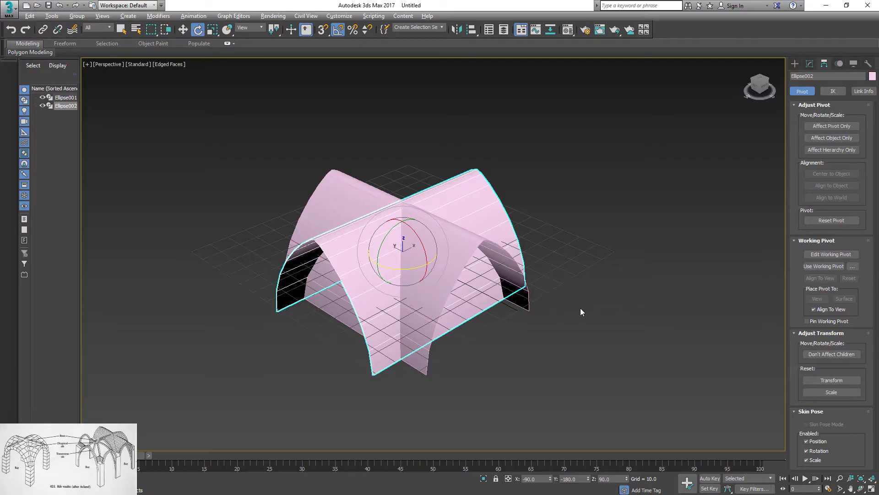
Merge the two crossing arches into one object with a ProBoolean Union
{"action": "left_click", "coordinate": [793, 65]}
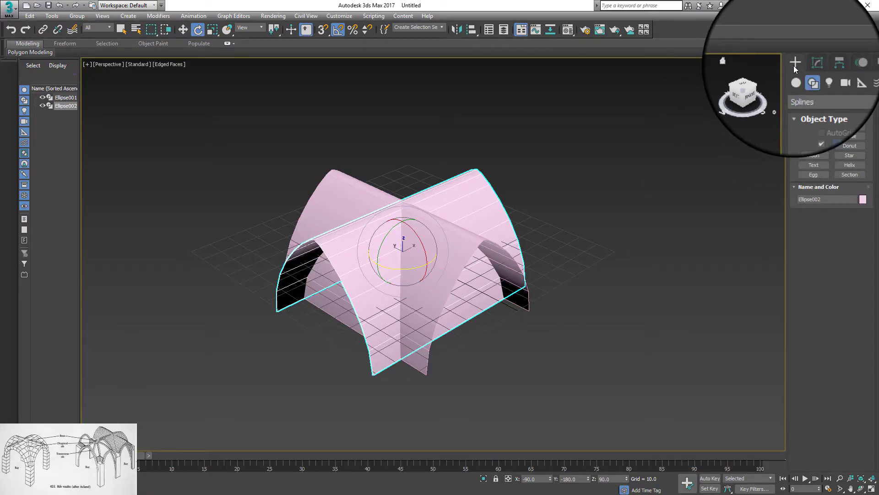
{"action": "left_click", "coordinate": [798, 91]}
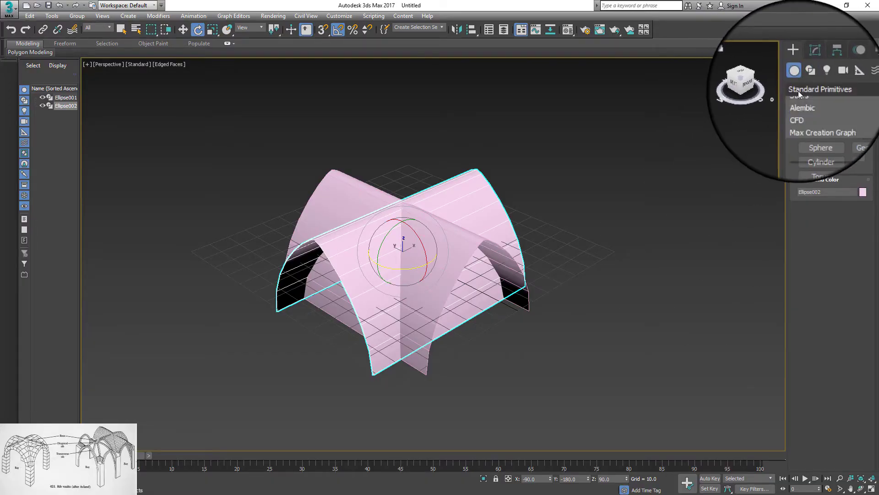
{"action": "left_click", "coordinate": [801, 118]}
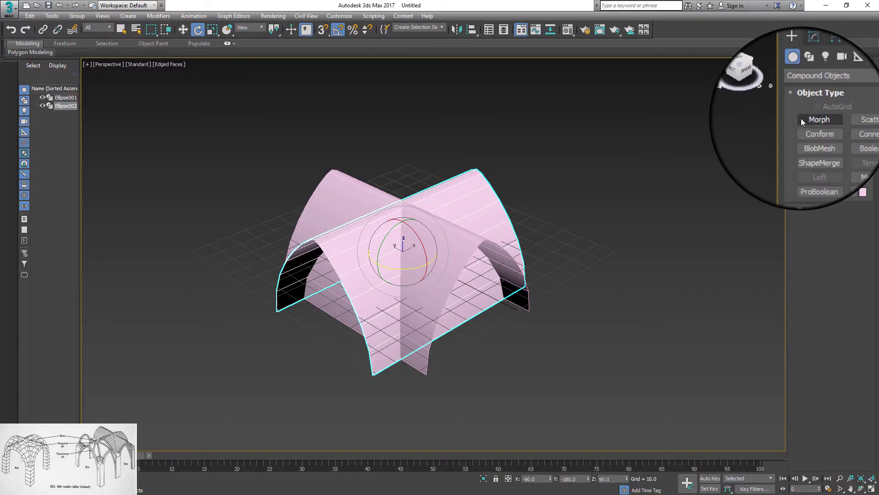
{"action": "left_click", "coordinate": [808, 167]}
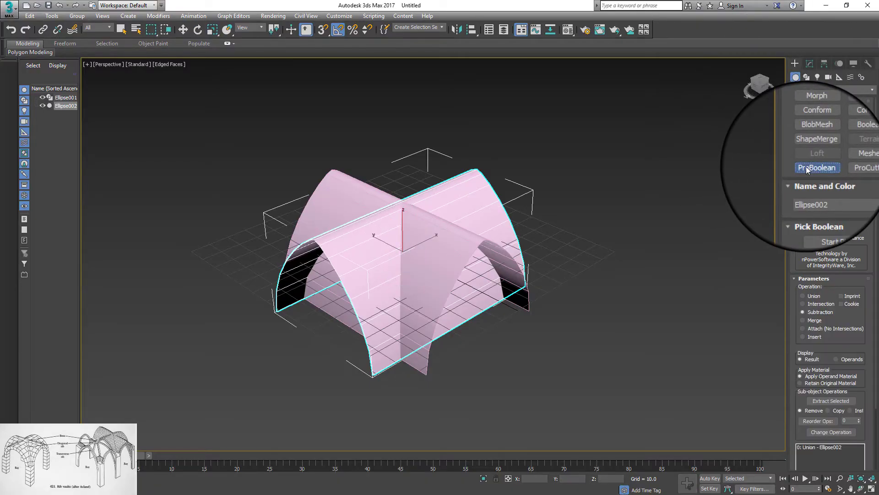
{"action": "left_click", "coordinate": [809, 295]}
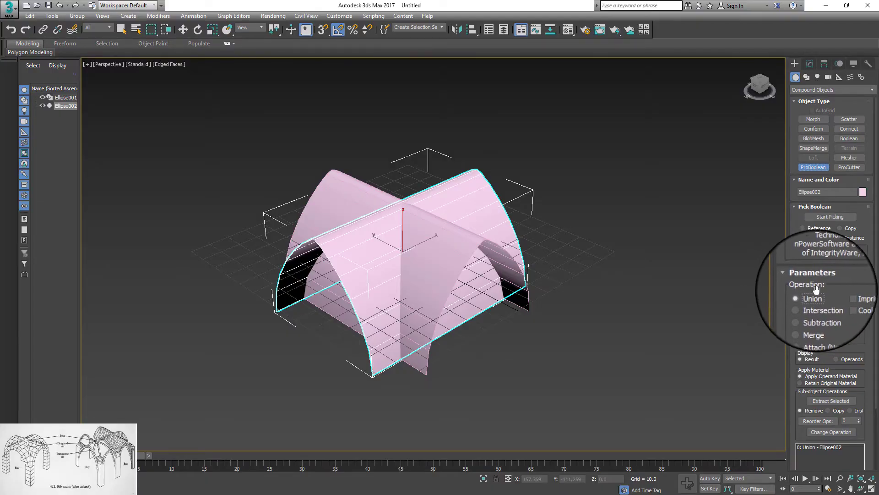
{"action": "left_click", "coordinate": [829, 217]}
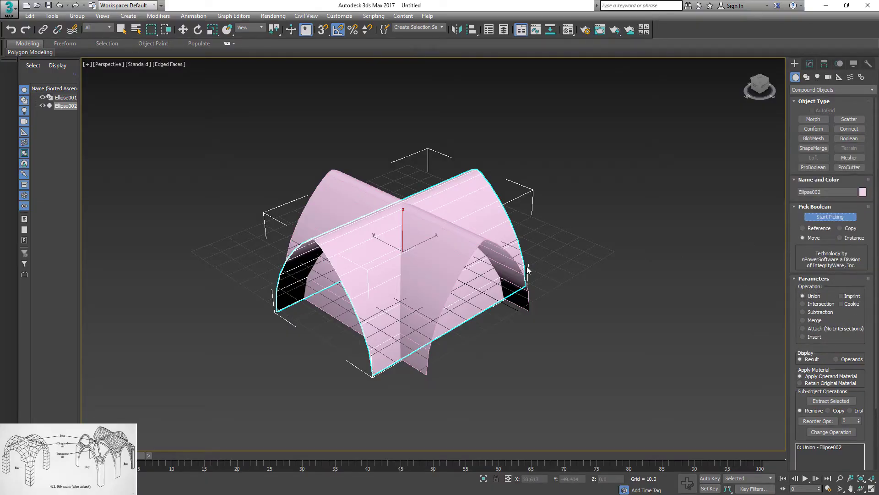
{"action": "left_click", "coordinate": [444, 258]}
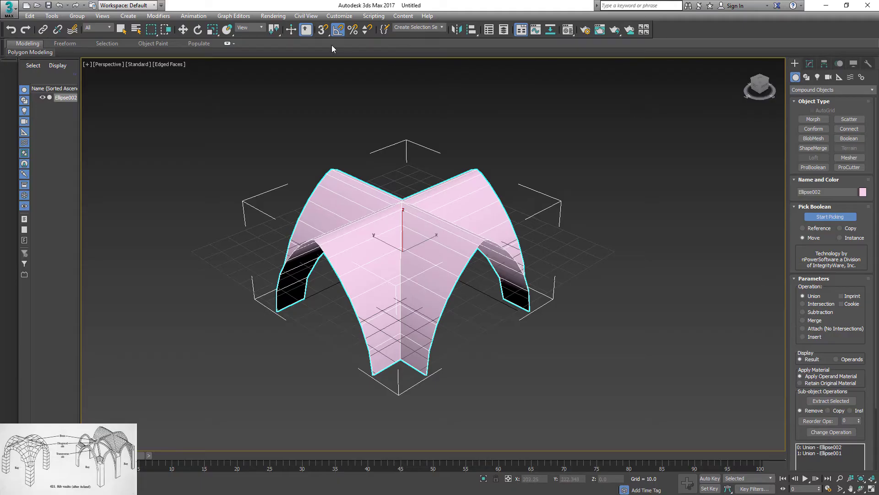
{"action": "left_click", "coordinate": [182, 30]}
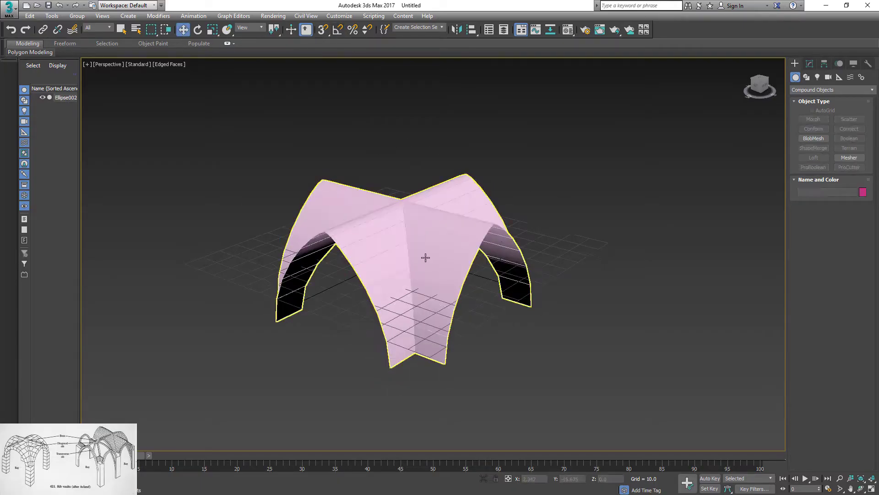
Convert the merged vault to an editable poly
{"action": "left_click", "coordinate": [425, 257]}
{"action": "right_click", "coordinate": [425, 256]}
{"action": "mouse_move", "coordinate": [494, 349]}
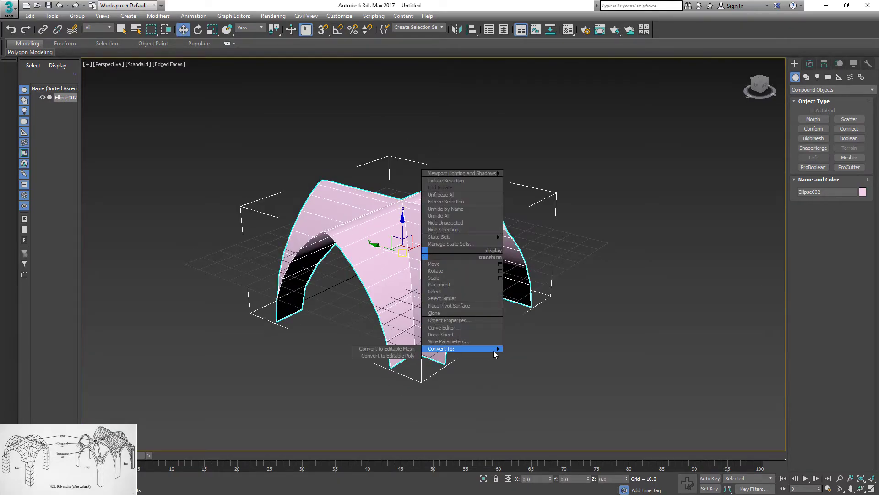
{"action": "left_click", "coordinate": [388, 355]}
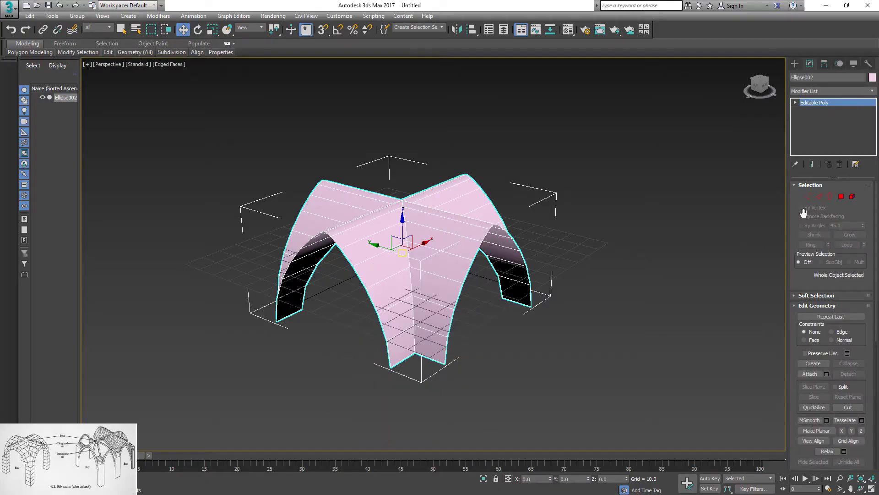
Select all eight bottom edges of the vault's four feet at edge level
{"action": "left_click", "coordinate": [808, 197]}
{"action": "left_click", "coordinate": [820, 196]}
{"action": "left_click", "coordinate": [430, 358]}
{"action": "left_click", "coordinate": [403, 360], "text": "ctrl"}
{"action": "middle_click_drag", "start_coordinate": [503, 327], "coordinate": [426, 329], "text": "alt"}
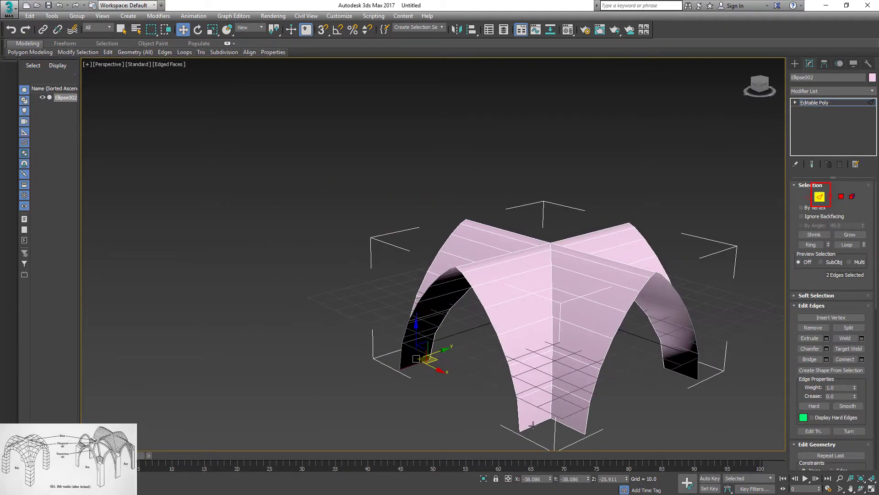
{"action": "left_click", "coordinate": [533, 426], "text": "ctrl"}
{"action": "left_click", "coordinate": [568, 425], "text": "ctrl"}
{"action": "middle_click_drag", "start_coordinate": [742, 434], "coordinate": [431, 348]}
{"action": "left_click", "coordinate": [433, 383], "text": "ctrl"}
{"action": "left_click", "coordinate": [470, 383], "text": "ctrl"}
{"action": "middle_click_drag", "start_coordinate": [517, 375], "coordinate": [453, 375], "text": "alt"}
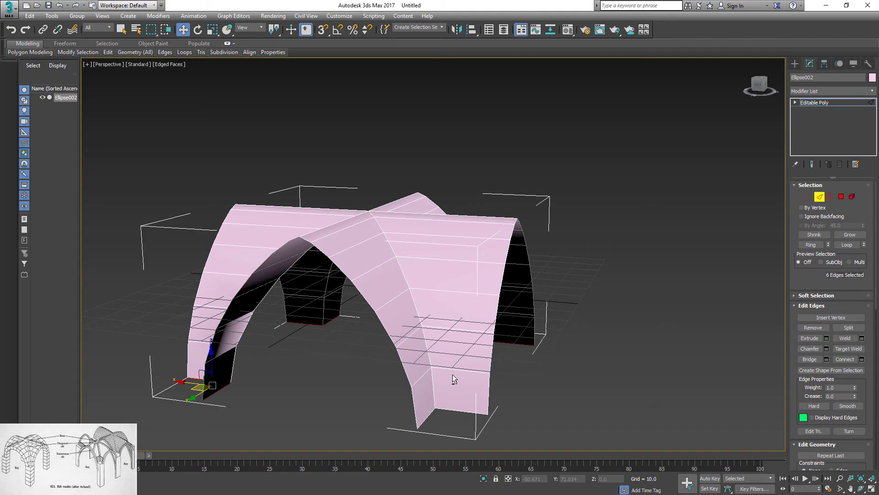
{"action": "left_click", "coordinate": [427, 417], "text": "ctrl"}
{"action": "left_click", "coordinate": [452, 409], "text": "ctrl"}
{"action": "middle_click_drag", "start_coordinate": [452, 408], "coordinate": [495, 393], "text": "alt"}
Extend copies of the selected foot edges straight down in the Front view to form the four tall pier legs
{"action": "key", "text": "f"}
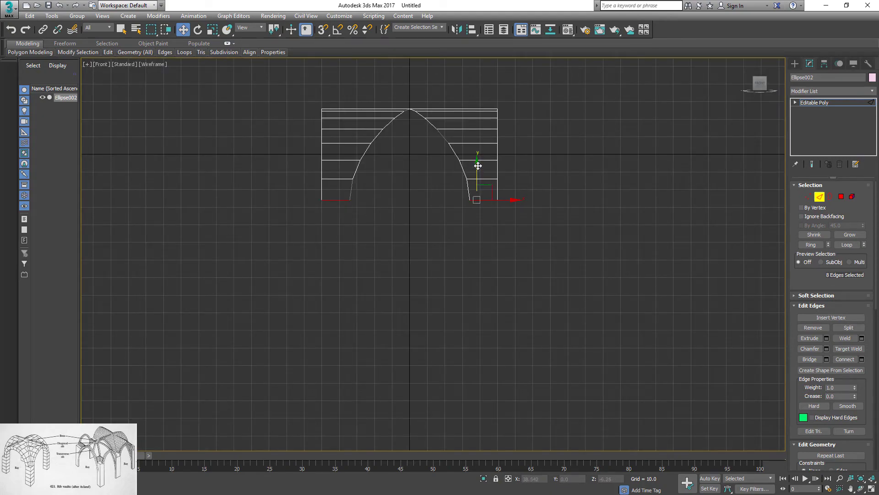
{"action": "left_click_drag", "start_coordinate": [478, 164], "coordinate": [479, 180]}
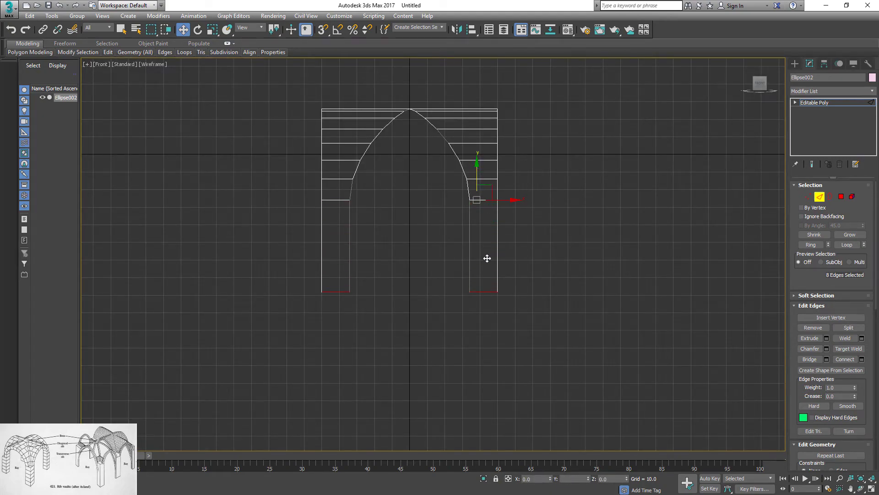
{"action": "left_click_drag", "start_coordinate": [486, 275], "coordinate": [486, 277]}
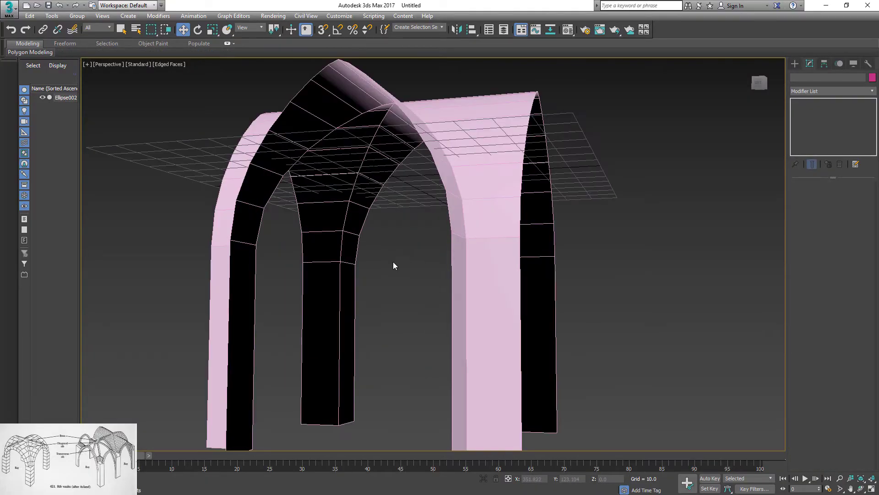
Turn on 3D snapping with Vertex as the snap target and start a Line spline under the vault
{"action": "middle_click_drag", "start_coordinate": [393, 261], "coordinate": [402, 210], "text": "alt"}
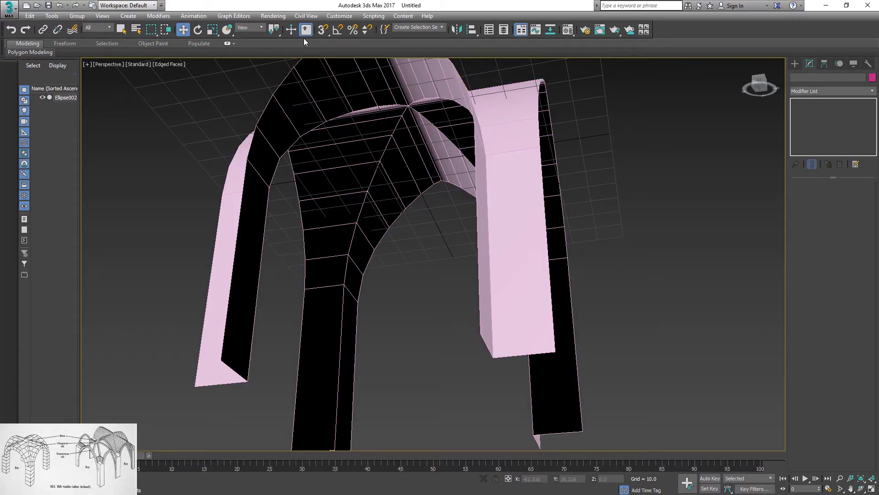
{"action": "right_click", "coordinate": [321, 30]}
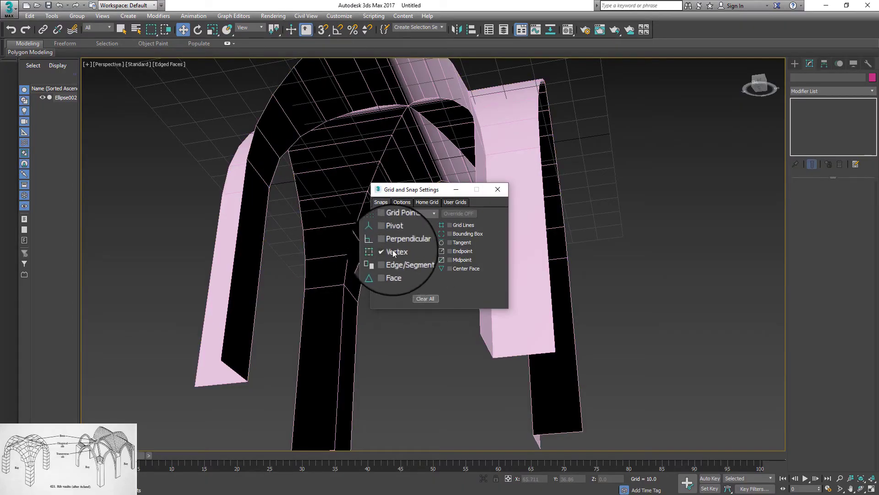
{"action": "left_click", "coordinate": [498, 189]}
{"action": "left_click", "coordinate": [795, 63]}
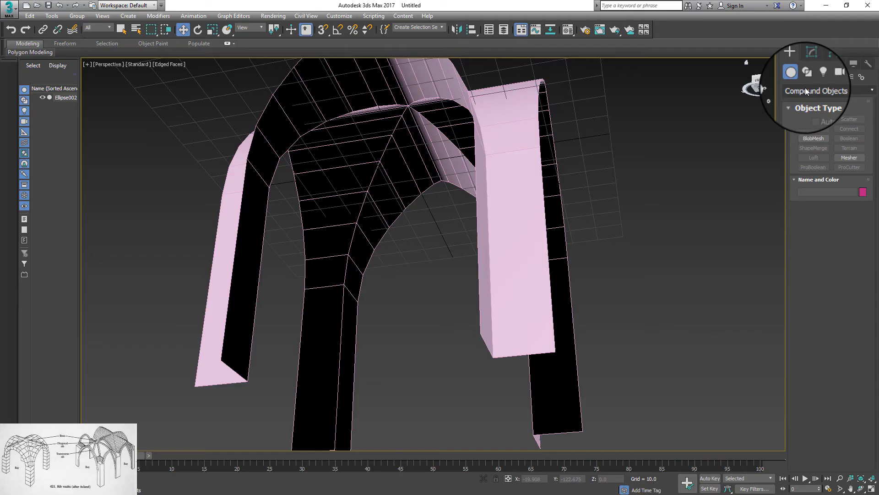
{"action": "left_click", "coordinate": [807, 76]}
{"action": "left_click", "coordinate": [813, 126]}
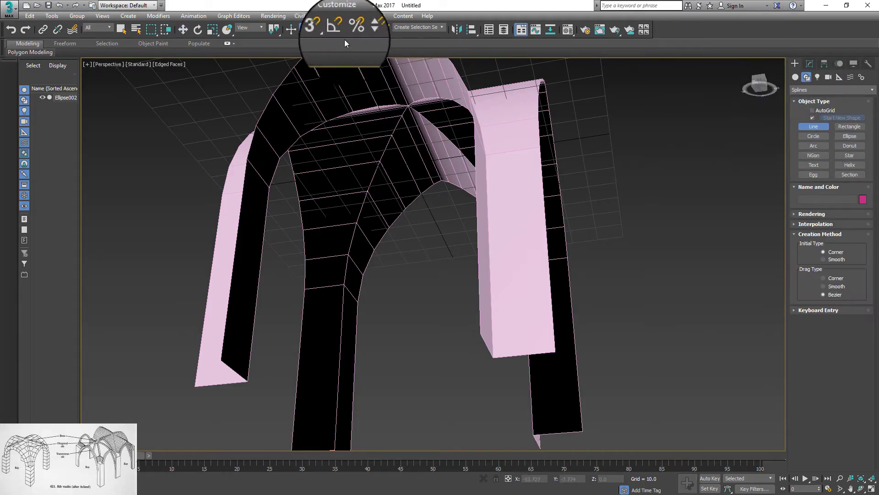
{"action": "left_click", "coordinate": [323, 29]}
Draw the line vertex by vertex along one diagonal groin, from the top of a pier to the vault's crown, then turn snapping off
{"action": "left_click", "coordinate": [343, 285]}
{"action": "left_click", "coordinate": [348, 254]}
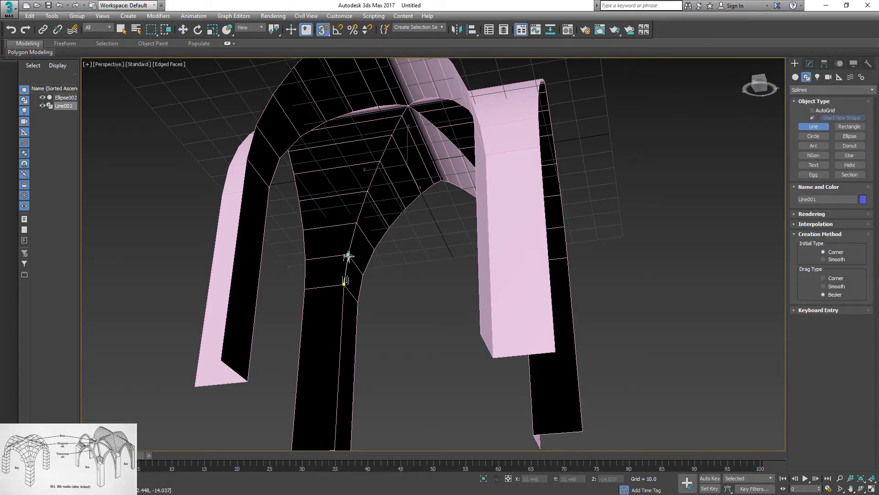
{"action": "left_click", "coordinate": [357, 223]}
{"action": "left_click", "coordinate": [368, 190]}
{"action": "left_click", "coordinate": [380, 161]}
{"action": "left_click", "coordinate": [387, 149]}
{"action": "left_click", "coordinate": [392, 135]}
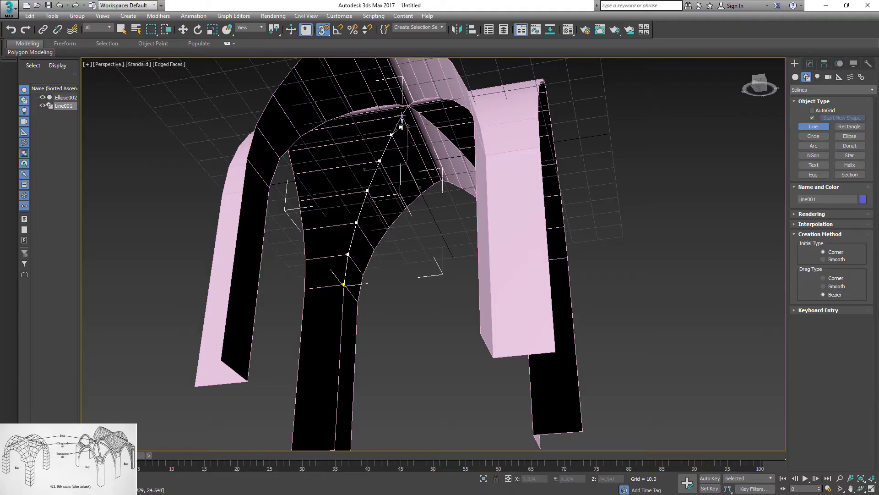
{"action": "left_click", "coordinate": [402, 115]}
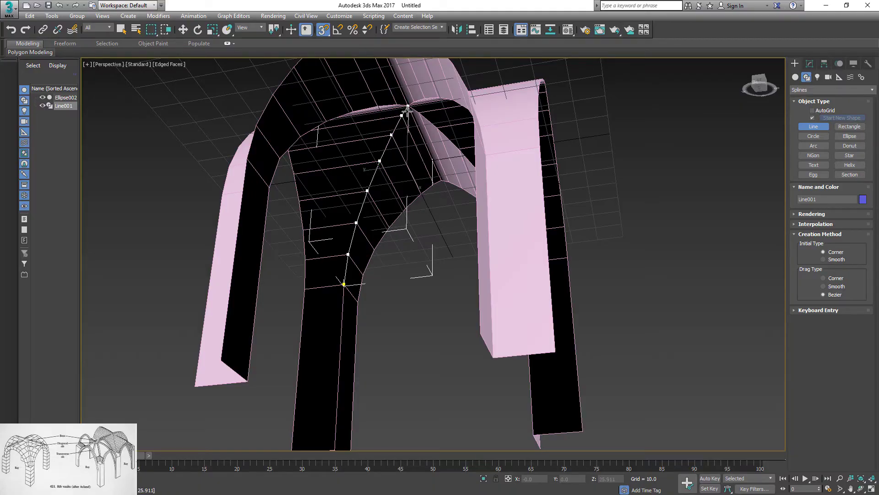
{"action": "left_click", "coordinate": [407, 107]}
{"action": "right_click", "coordinate": [408, 109]}
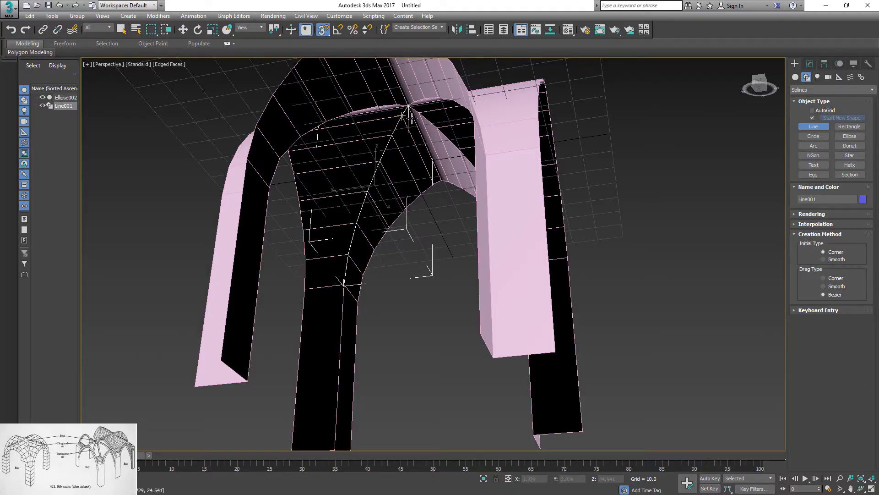
{"action": "left_click", "coordinate": [323, 30]}
Apply a Sweep modifier to the groin line using the built-in Cylinder section with interpolation steps 0 and radius 1.41
{"action": "left_click", "coordinate": [809, 63]}
{"action": "left_click", "coordinate": [872, 90]}
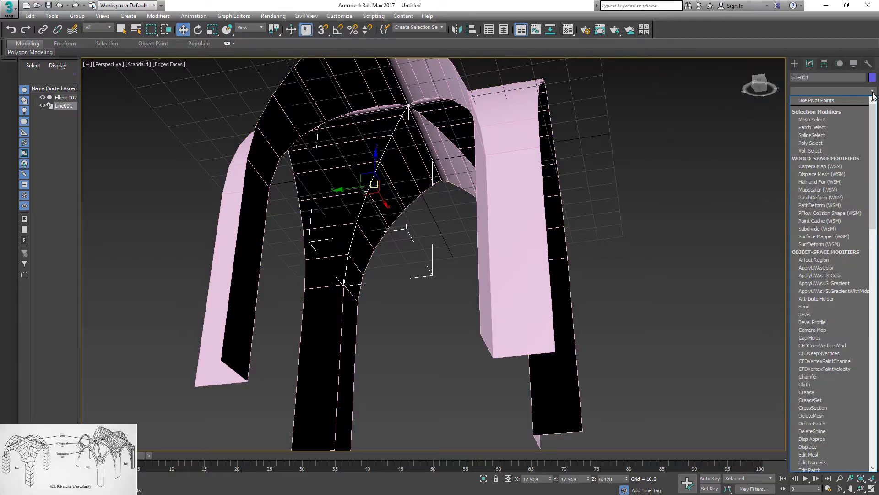
{"action": "scroll", "coordinate": [829, 321], "scroll_direction": "down", "scroll_amount": 20}
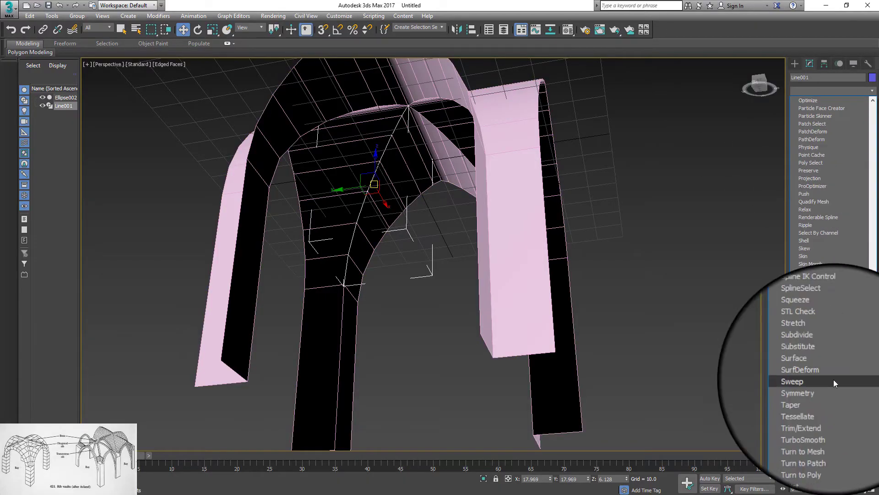
{"action": "left_click", "coordinate": [834, 380]}
{"action": "left_click", "coordinate": [854, 221]}
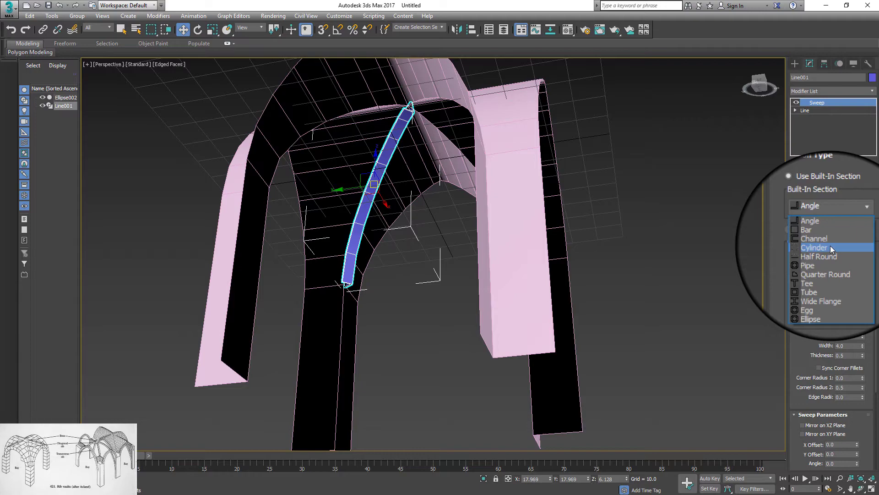
{"action": "left_click", "coordinate": [832, 246]}
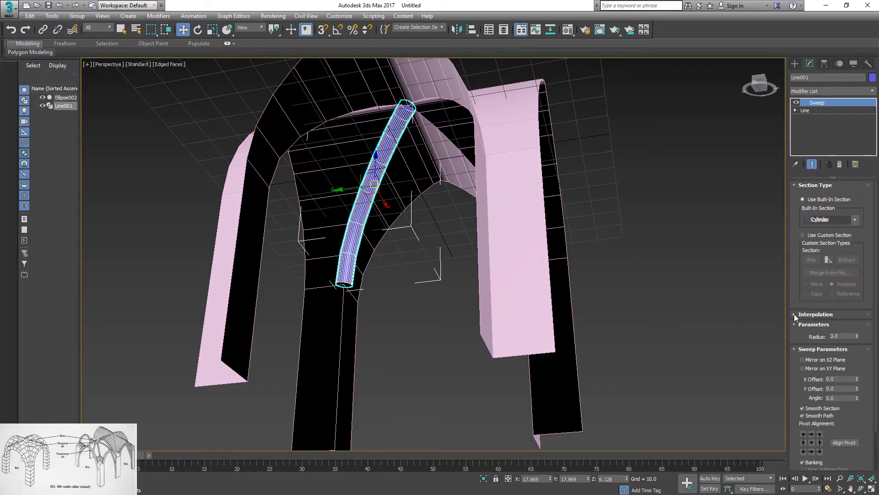
{"action": "left_click_drag", "start_coordinate": [854, 325], "coordinate": [857, 336]}
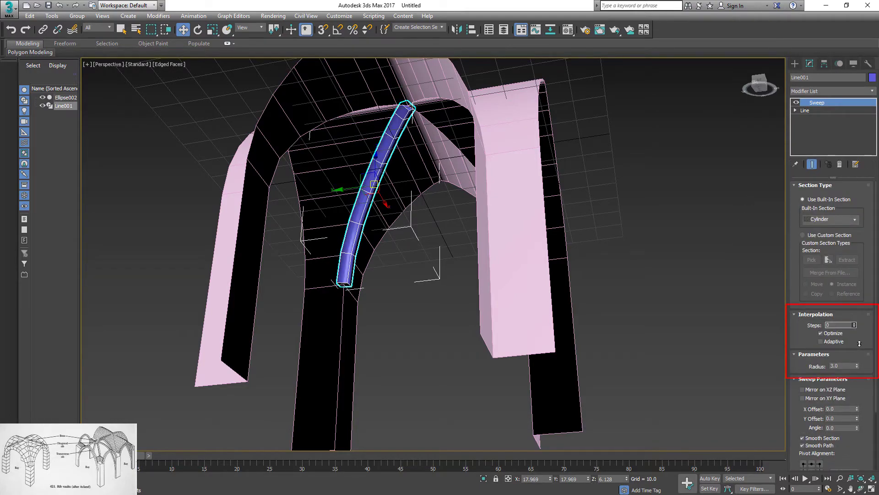
{"action": "left_click_drag", "start_coordinate": [858, 367], "coordinate": [864, 392]}
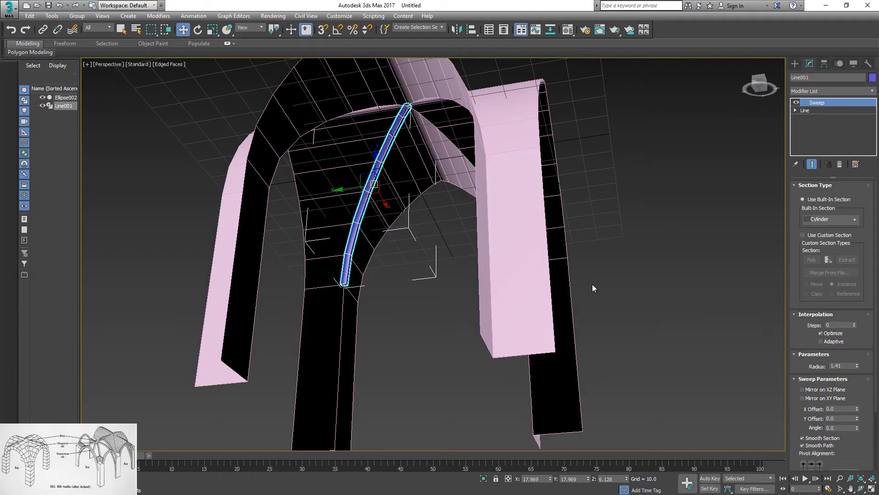
Move only the rib's pivot to the world origin by setting its X, Y and Z position to 0
{"action": "key", "text": "t"}
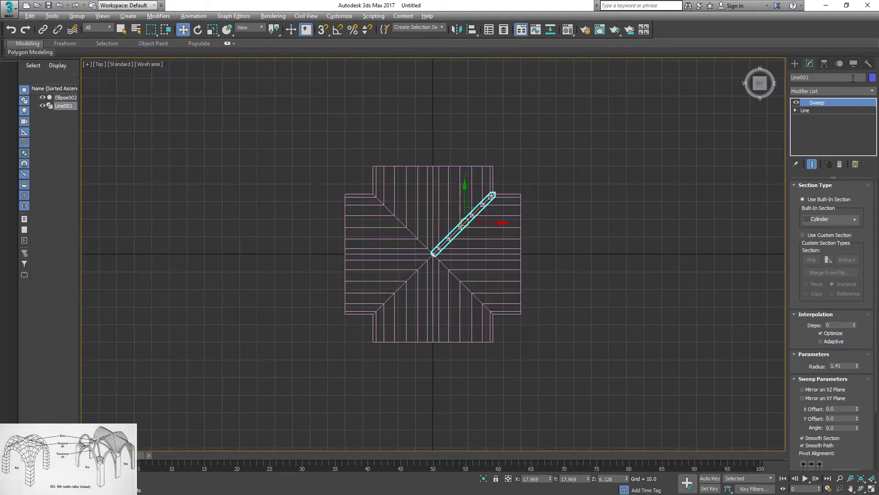
{"action": "left_click", "coordinate": [824, 64]}
{"action": "left_click", "coordinate": [818, 125]}
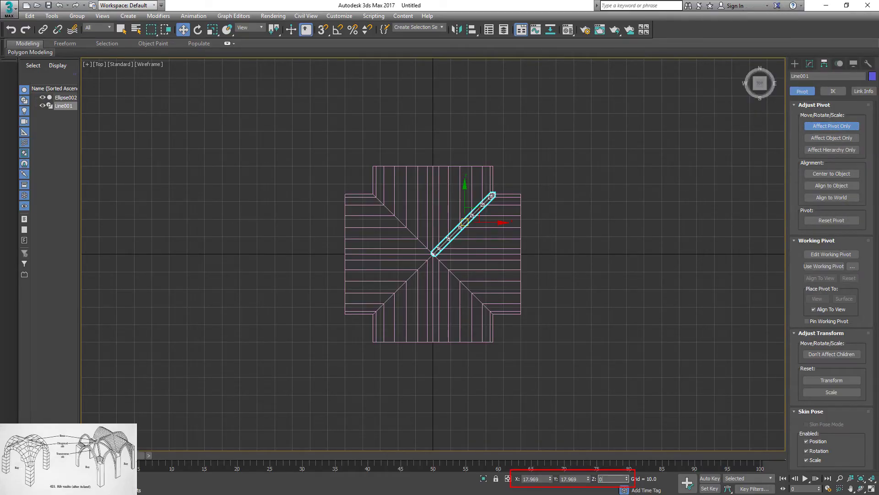
{"action": "double_click", "coordinate": [578, 478]}
{"action": "type", "text": "0"}
{"action": "double_click", "coordinate": [534, 478]}
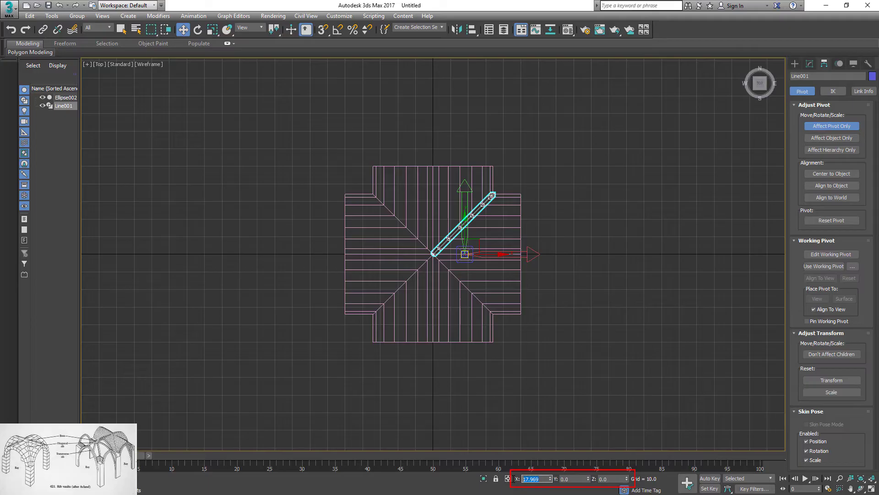
{"action": "type", "text": "0"}
{"action": "left_click", "coordinate": [581, 479]}
{"action": "left_click", "coordinate": [832, 125]}
Array the rib as 4 instances over a total Z rotation of 360 degrees, so each diagonal groin has one
{"action": "key", "text": "p"}
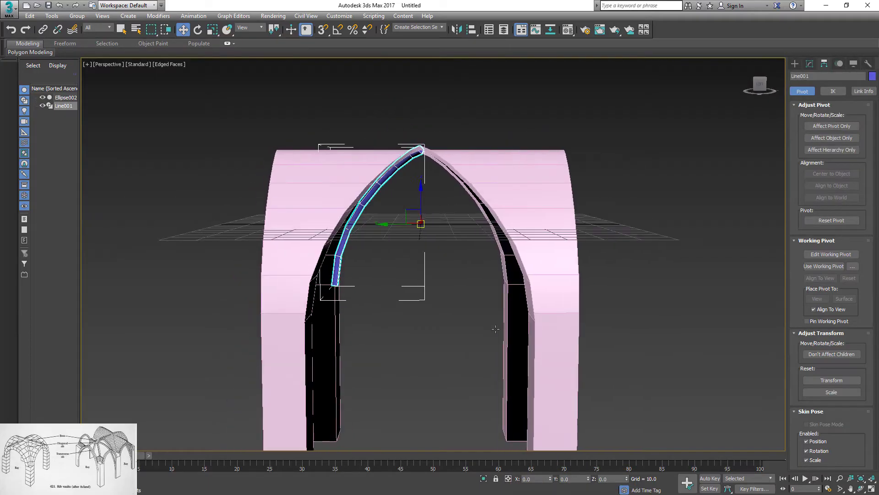
{"action": "left_click", "coordinate": [50, 16]}
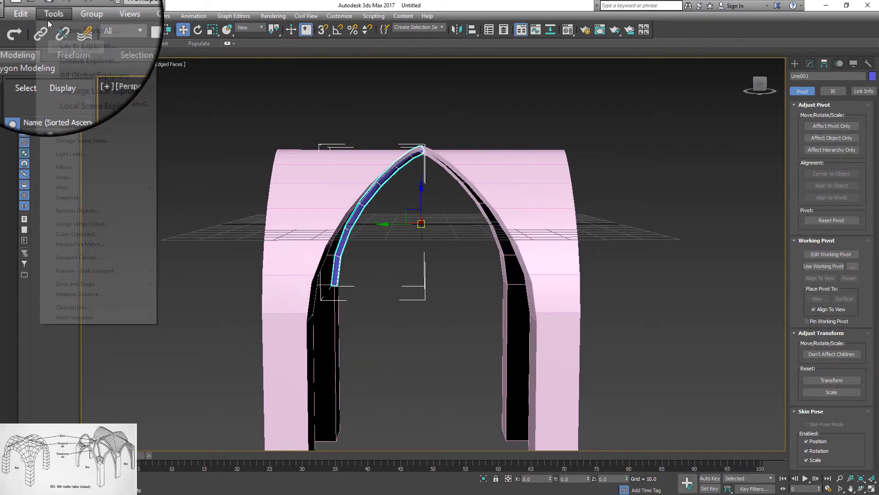
{"action": "left_click", "coordinate": [85, 177]}
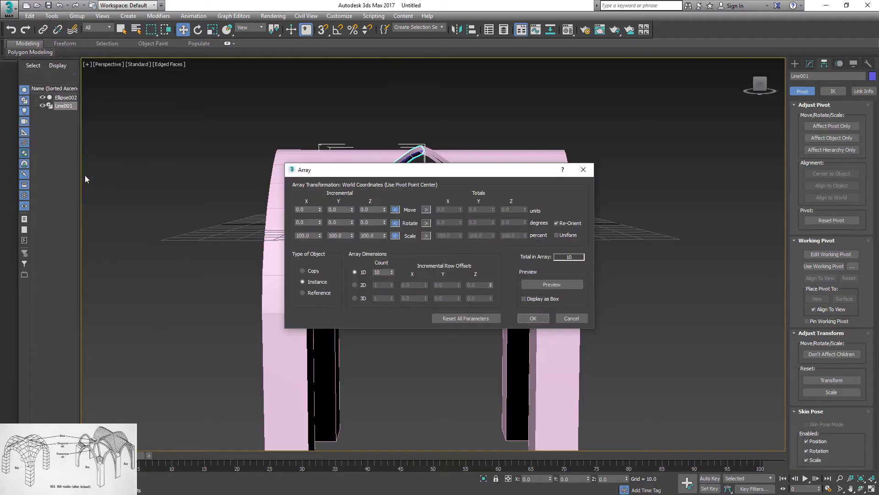
{"action": "left_click", "coordinate": [426, 223]}
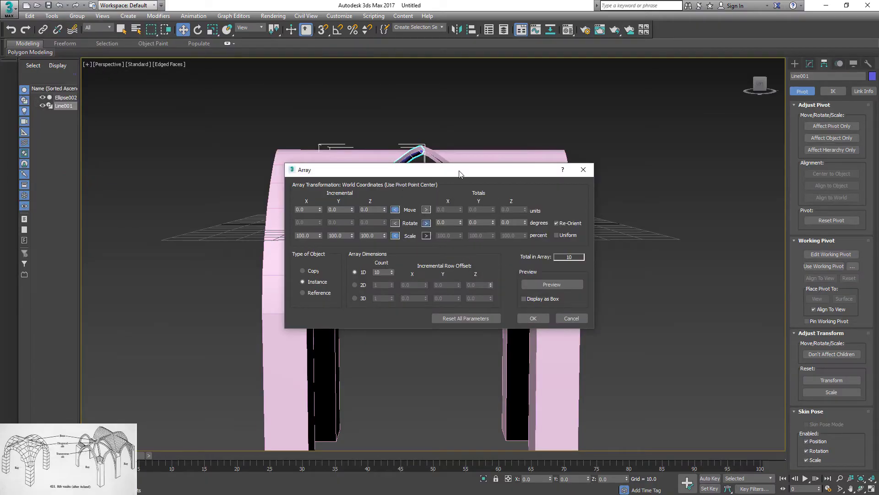
{"action": "left_click_drag", "start_coordinate": [449, 173], "coordinate": [463, 249]}
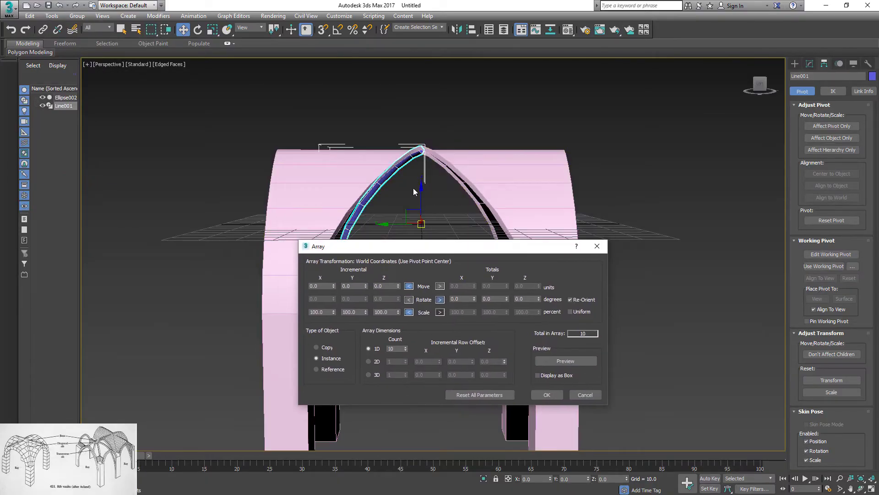
{"action": "double_click", "coordinate": [527, 299]}
{"action": "type", "text": "360"}
{"action": "key", "text": "Return"}
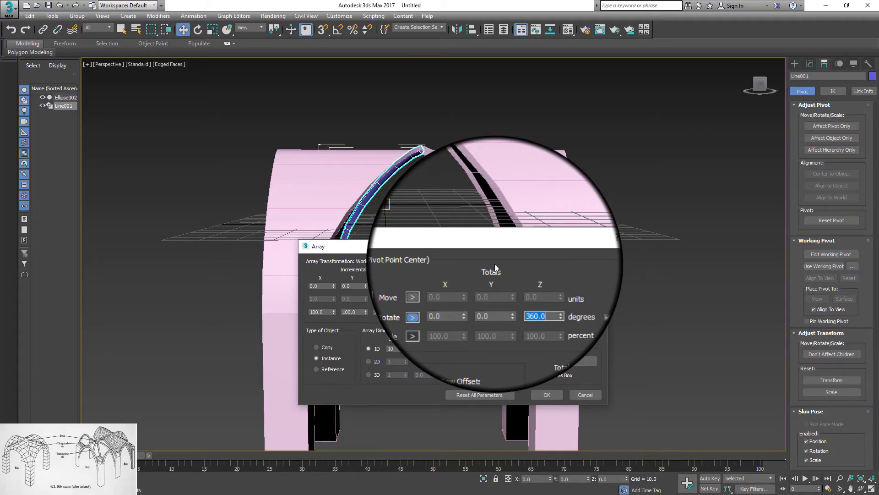
{"action": "double_click", "coordinate": [394, 349]}
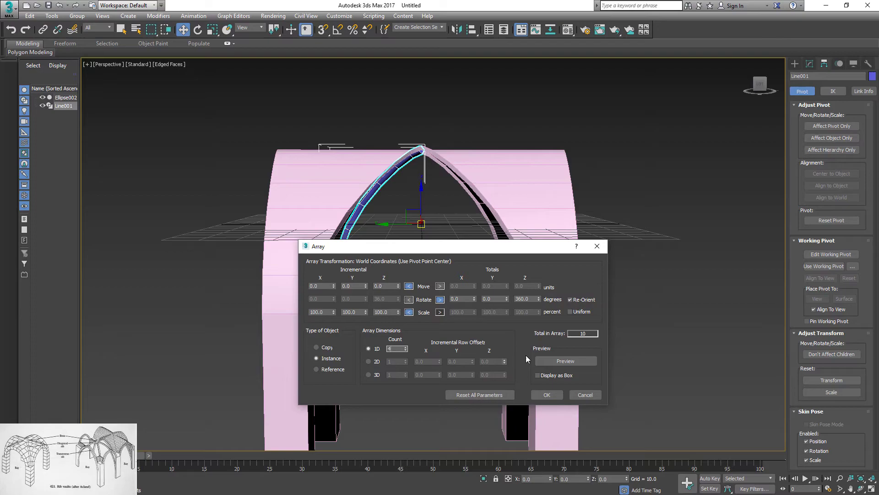
{"action": "left_click", "coordinate": [559, 360]}
{"action": "left_click", "coordinate": [546, 394]}
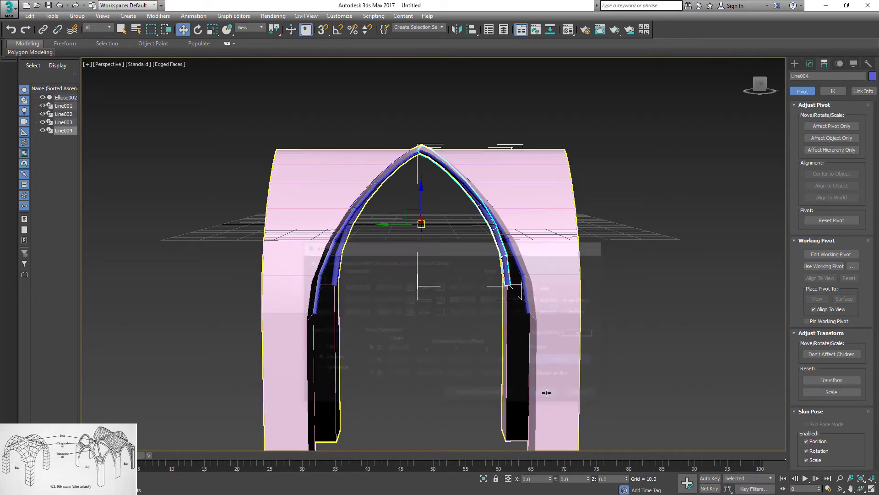
Select the vault shell and convert it to an editable poly
{"action": "middle_click_drag", "start_coordinate": [547, 393], "coordinate": [447, 239], "text": "alt"}
{"action": "left_click", "coordinate": [447, 240]}
{"action": "right_click", "coordinate": [446, 235]}
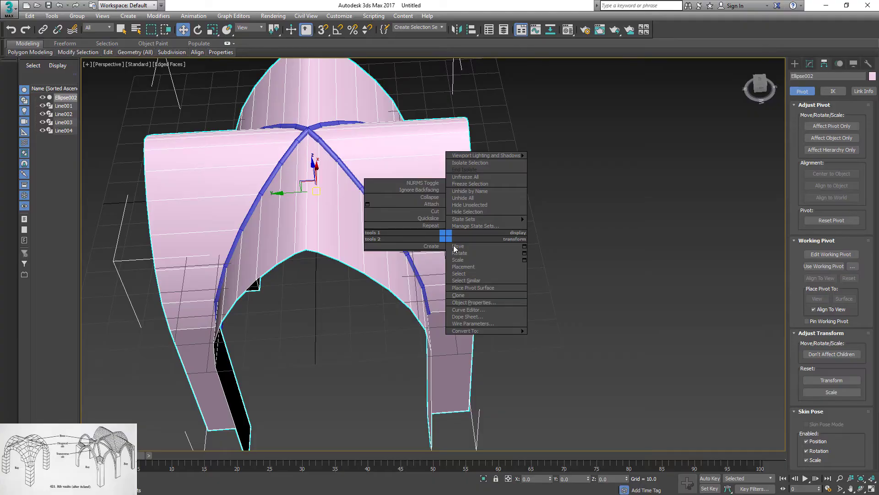
{"action": "mouse_move", "coordinate": [506, 330]}
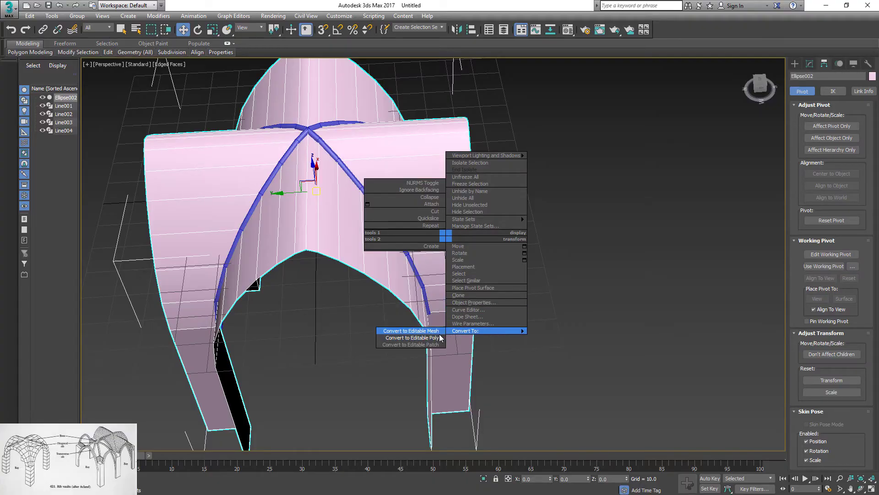
{"action": "left_click", "coordinate": [412, 338]}
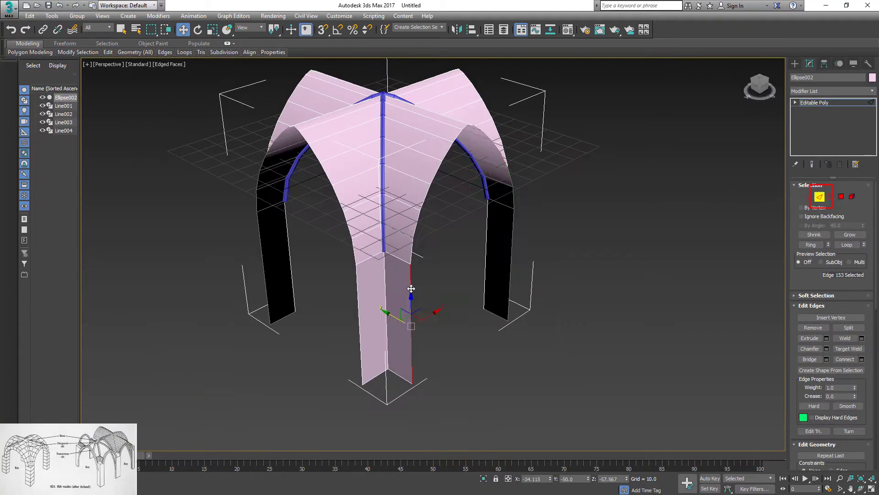
Select the full open edge loop along one arch opening and extrude it outward along the vault axis into a new strip of faces
{"action": "double_click", "coordinate": [412, 288]}
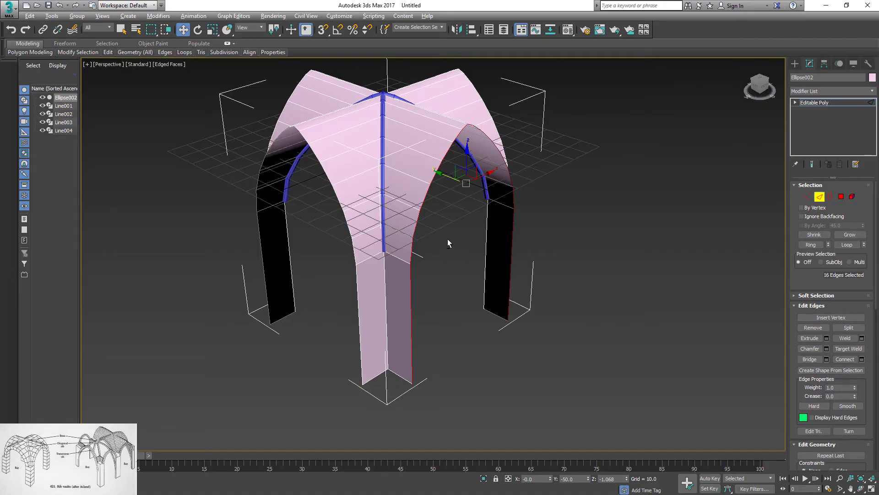
{"action": "key", "text": "alt+w"}
{"action": "key", "text": "alt+w"}
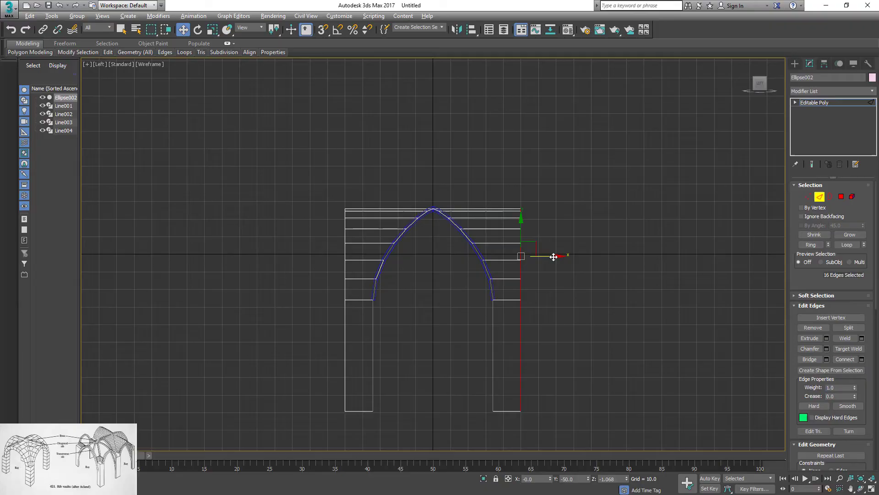
{"action": "left_click_drag", "start_coordinate": [559, 256], "coordinate": [581, 277], "text": "shift"}
Select all polygons of the new arch strip and detach them from the vault as a separate object
{"action": "left_click", "coordinate": [840, 197]}
{"action": "left_click_drag", "start_coordinate": [572, 184], "coordinate": [531, 415]}
{"action": "key", "text": "p"}
{"action": "left_click_drag", "start_coordinate": [856, 284], "coordinate": [854, 158]}
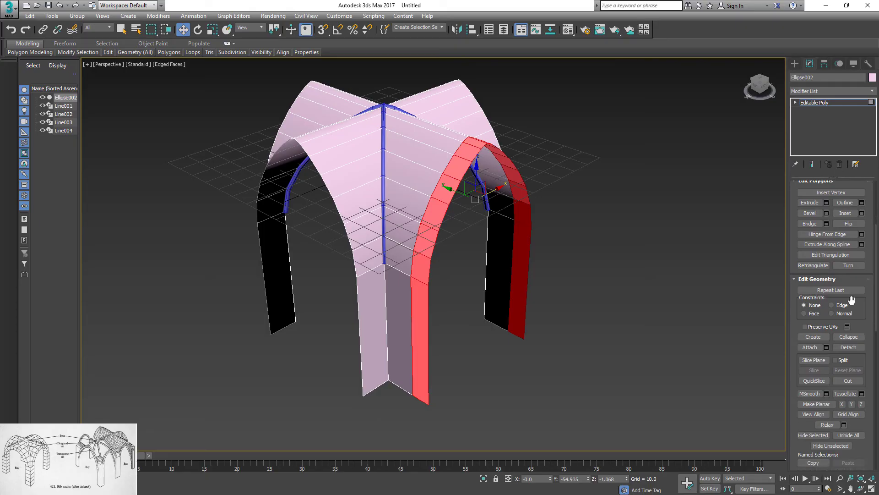
{"action": "left_click", "coordinate": [848, 347]}
{"action": "left_click", "coordinate": [475, 256]}
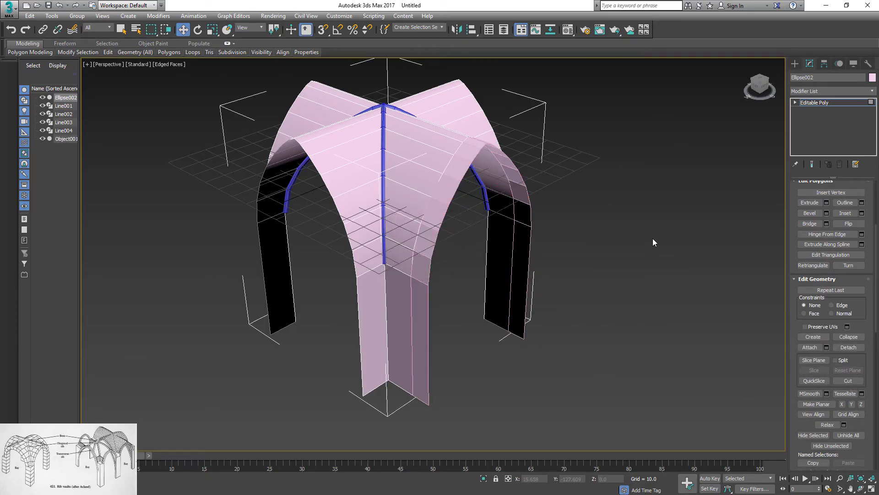
Select the detached arch strip as a whole object and apply a Shell modifier to it
{"action": "left_click", "coordinate": [796, 102]}
{"action": "left_click", "coordinate": [518, 247]}
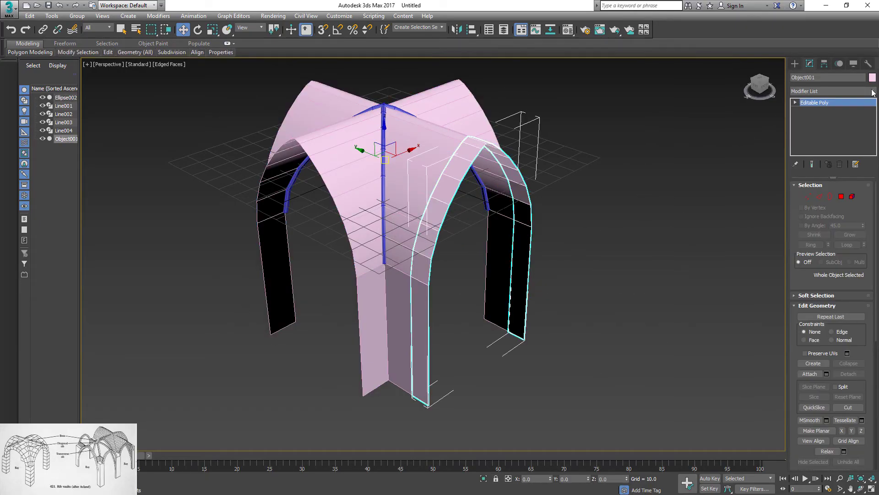
{"action": "left_click", "coordinate": [831, 91]}
{"action": "scroll", "coordinate": [831, 275], "scroll_direction": "down", "scroll_amount": 3}
{"action": "scroll", "coordinate": [831, 274], "scroll_direction": "down", "scroll_amount": 15}
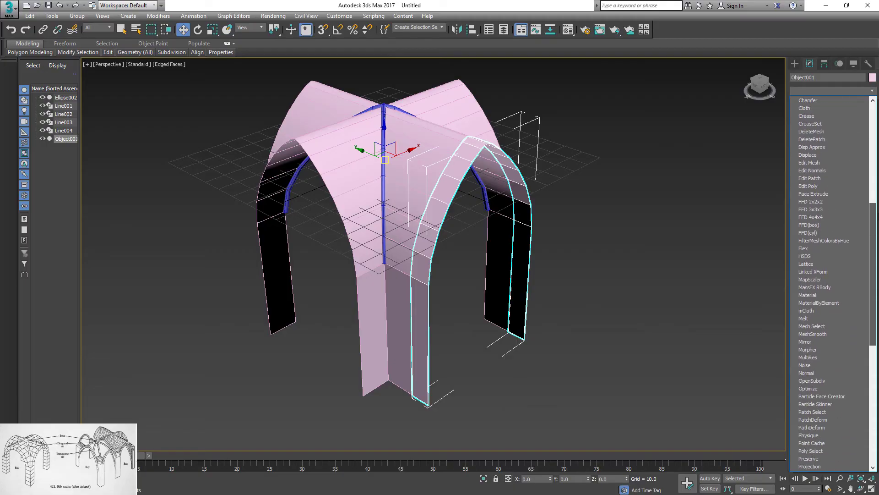
{"action": "left_click", "coordinate": [840, 311]}
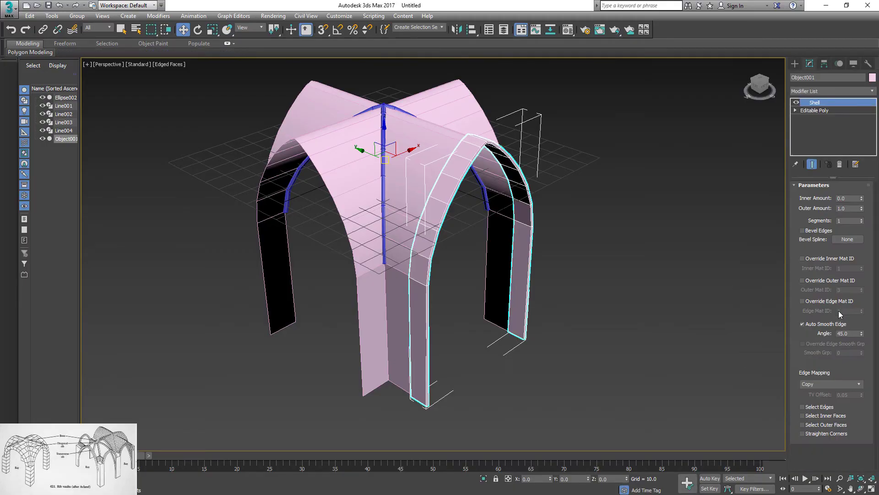
Thicken the arch strip inward by raising the Shell's inner amount to 0.72
{"action": "scroll", "coordinate": [485, 262], "scroll_direction": "up", "scroll_amount": 3}
{"action": "middle_click_drag", "start_coordinate": [537, 276], "coordinate": [513, 268], "text": "alt"}
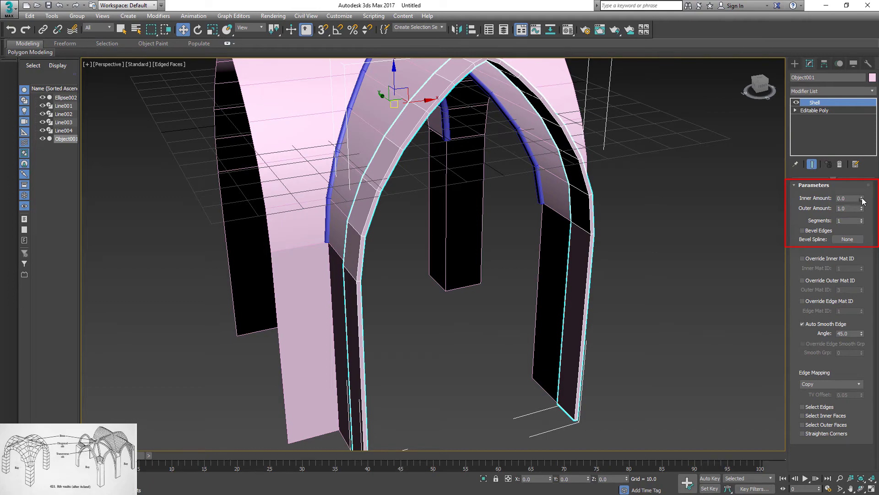
{"action": "left_click_drag", "start_coordinate": [863, 200], "coordinate": [847, 165]}
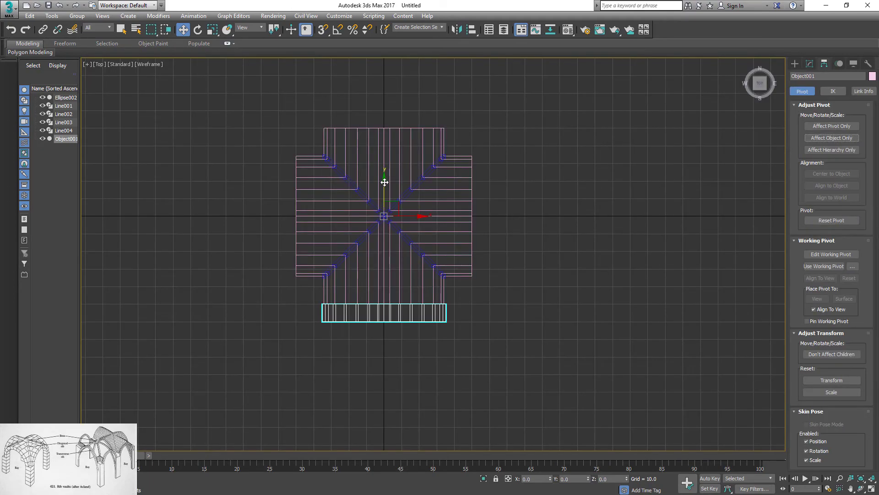
{"action": "left_click_drag", "start_coordinate": [385, 182], "coordinate": [382, 173]}
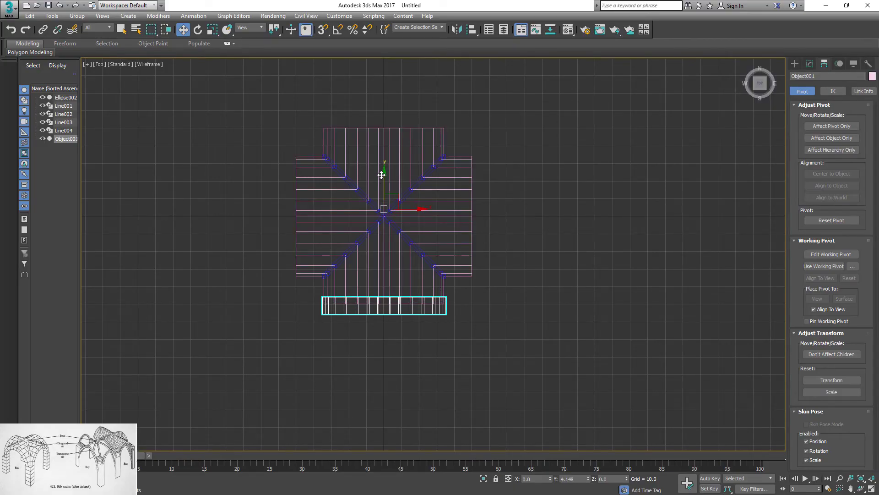
Move only the arch band's pivot to the world origin at X, Y and Z 0, and recolour the band grey
{"action": "left_click", "coordinate": [819, 126]}
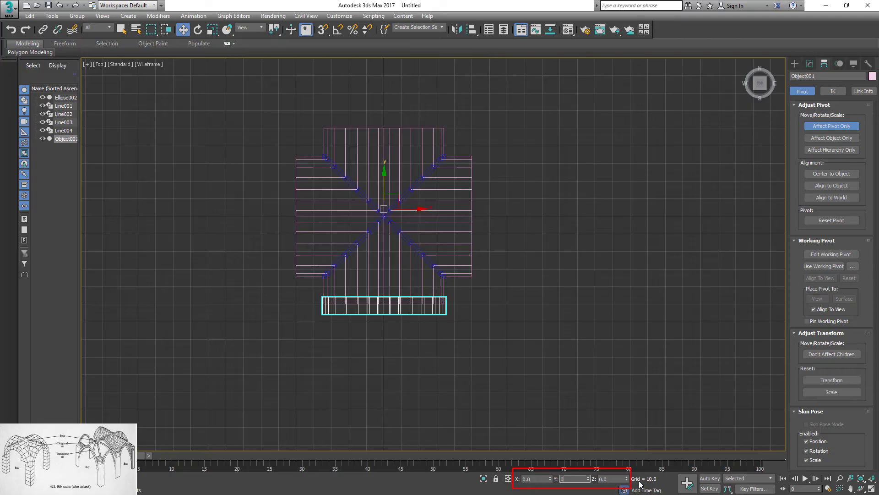
{"action": "left_click", "coordinate": [614, 480]}
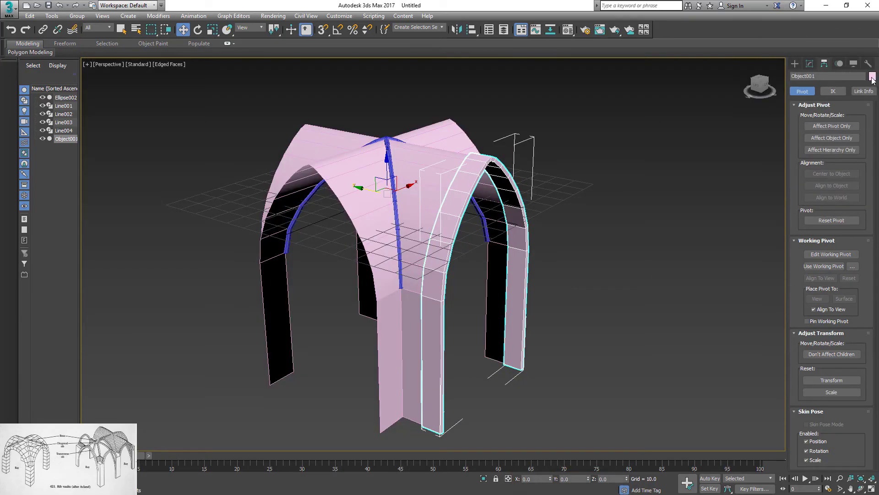
{"action": "left_click", "coordinate": [873, 76]}
{"action": "left_click", "coordinate": [486, 304]}
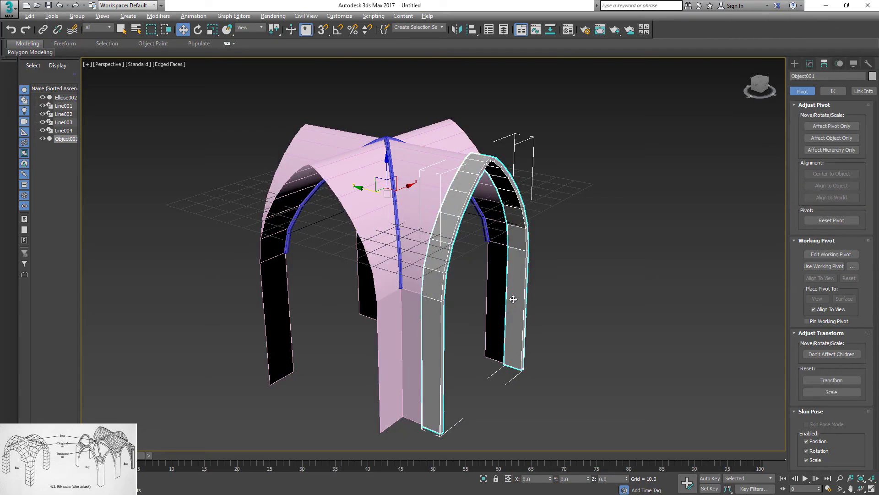
Array the grey arch band as 4 instances over a total Z rotation of 360 degrees, giving each vault opening one
{"action": "left_click", "coordinate": [51, 16]}
{"action": "left_click", "coordinate": [65, 177]}
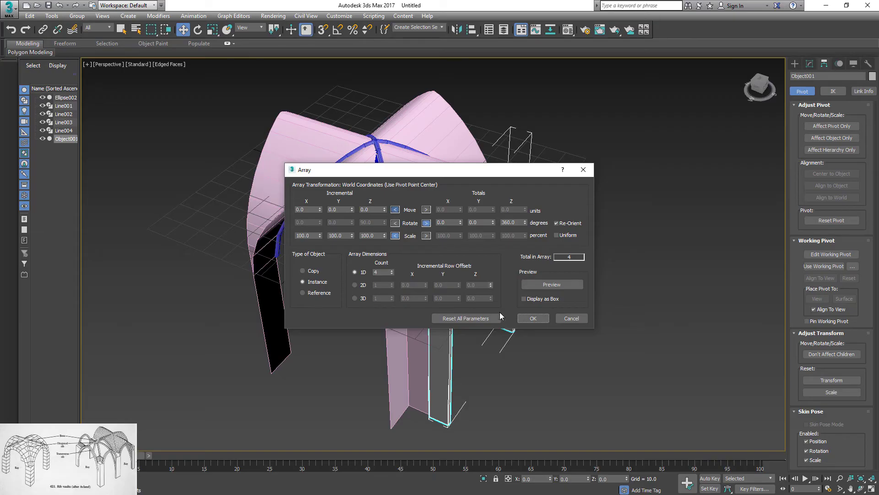
{"action": "left_click", "coordinate": [543, 284]}
{"action": "left_click", "coordinate": [528, 322]}
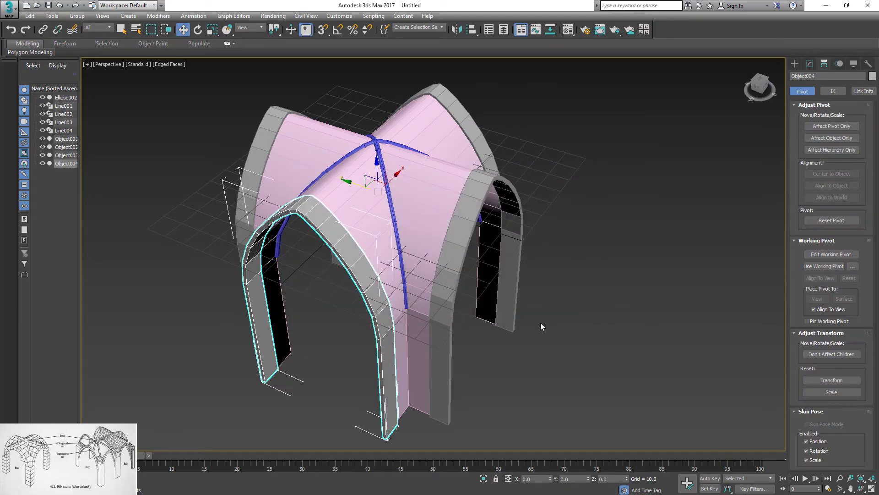
{"action": "left_click", "coordinate": [541, 323]}
Draw a line in the front view for half a column profile with stepped capital, shaft and base, starting on the vault's centre axis at springing height
{"action": "middle_click_drag", "start_coordinate": [540, 323], "coordinate": [481, 197], "text": "alt"}
{"action": "key", "text": "f"}
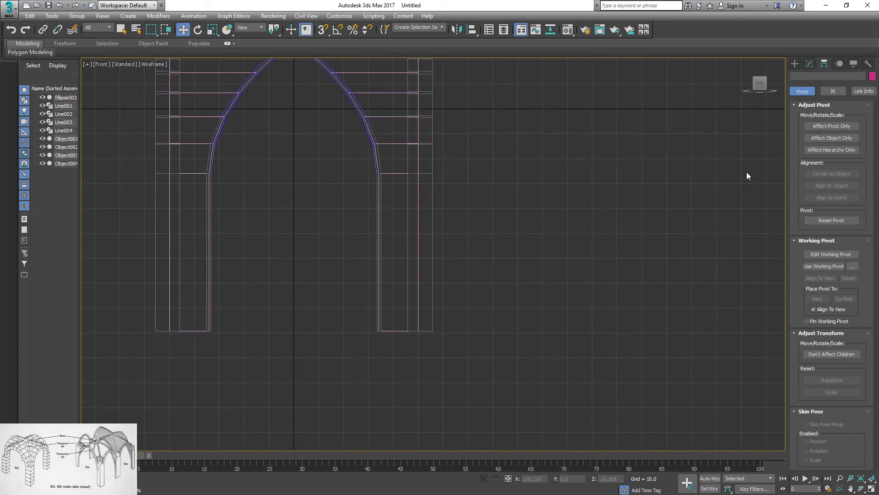
{"action": "left_click", "coordinate": [795, 64]}
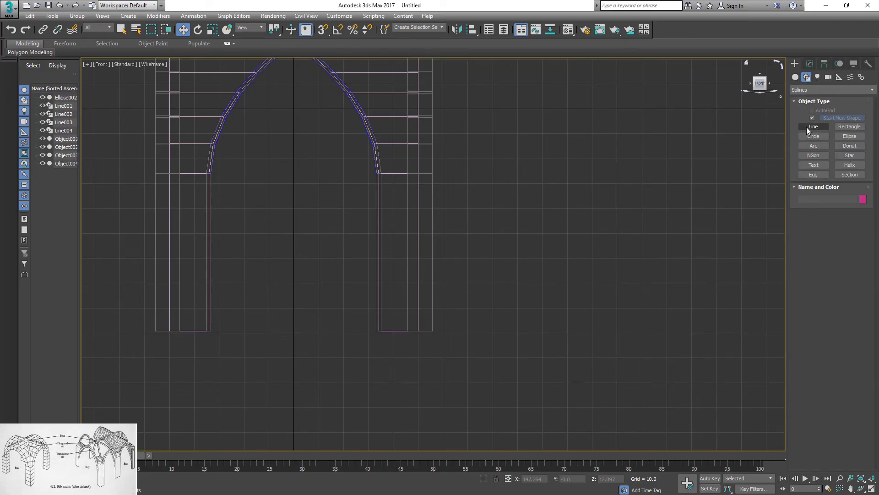
{"action": "left_click", "coordinate": [810, 128]}
{"action": "scroll", "coordinate": [281, 188], "scroll_direction": "up", "scroll_amount": 1}
{"action": "left_click", "coordinate": [298, 166]}
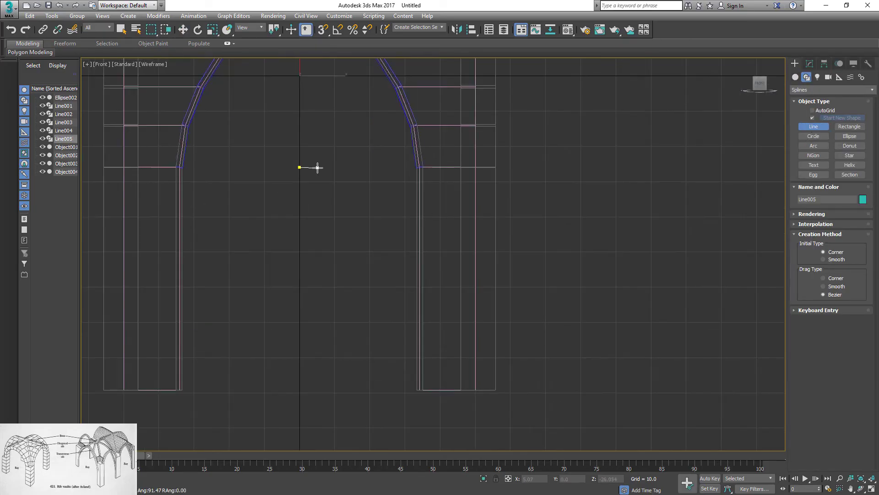
{"action": "left_click", "coordinate": [316, 166]}
{"action": "left_click", "coordinate": [316, 173]}
{"action": "left_click", "coordinate": [305, 173]}
{"action": "left_click", "coordinate": [306, 176]}
{"action": "scroll", "coordinate": [311, 187], "scroll_direction": "up", "scroll_amount": 2}
{"action": "scroll", "coordinate": [299, 258], "scroll_direction": "down", "scroll_amount": 3}
{"action": "left_click", "coordinate": [275, 338]}
{"action": "left_click", "coordinate": [293, 353]}
{"action": "right_click", "coordinate": [267, 353]}
Adjust the column profile's vertices, straightening the base and capital steps and aligning the end vertices with the centre axis
{"action": "left_click", "coordinate": [809, 63]}
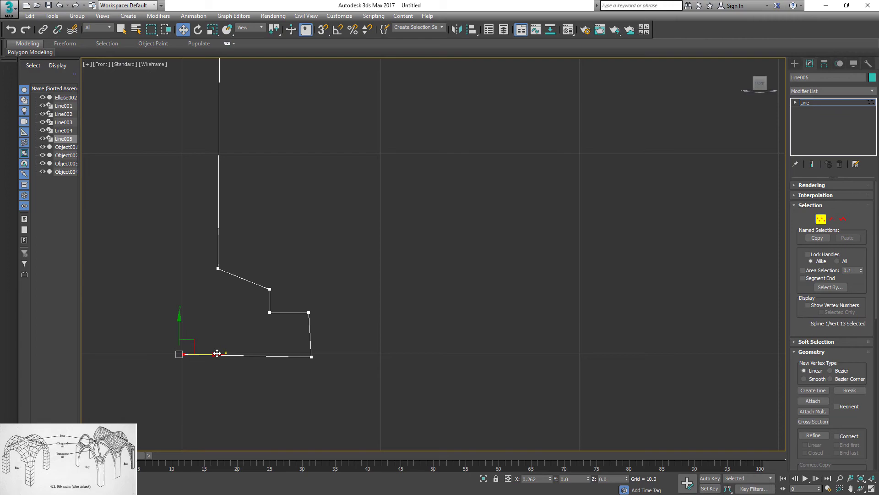
{"action": "left_click_drag", "start_coordinate": [312, 283], "coordinate": [312, 310]}
{"action": "scroll", "coordinate": [274, 183], "scroll_direction": "up", "scroll_amount": 2}
{"action": "left_click_drag", "start_coordinate": [252, 161], "coordinate": [253, 144]}
{"action": "left_click_drag", "start_coordinate": [288, 221], "coordinate": [262, 220]}
{"action": "key", "text": "r"}
{"action": "left_click_drag", "start_coordinate": [262, 219], "coordinate": [259, 298]}
{"action": "left_click", "coordinate": [259, 298]}
{"action": "scroll", "coordinate": [260, 298], "scroll_direction": "down", "scroll_amount": 6}
{"action": "middle_click_drag", "start_coordinate": [260, 298], "coordinate": [254, 215]}
Apply a Lathe modifier to the profile line to revolve it into a round column
{"action": "left_click", "coordinate": [197, 92]}
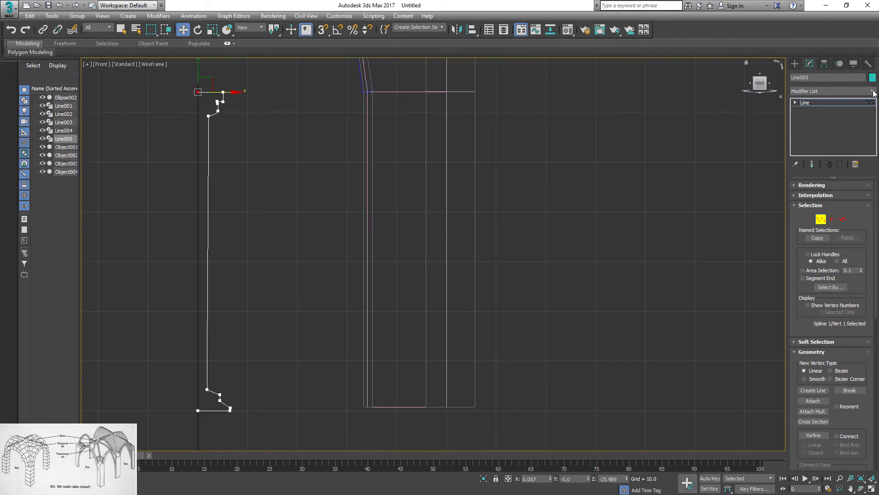
{"action": "left_click", "coordinate": [872, 91]}
{"action": "scroll", "coordinate": [824, 229], "scroll_direction": "down", "scroll_amount": 10}
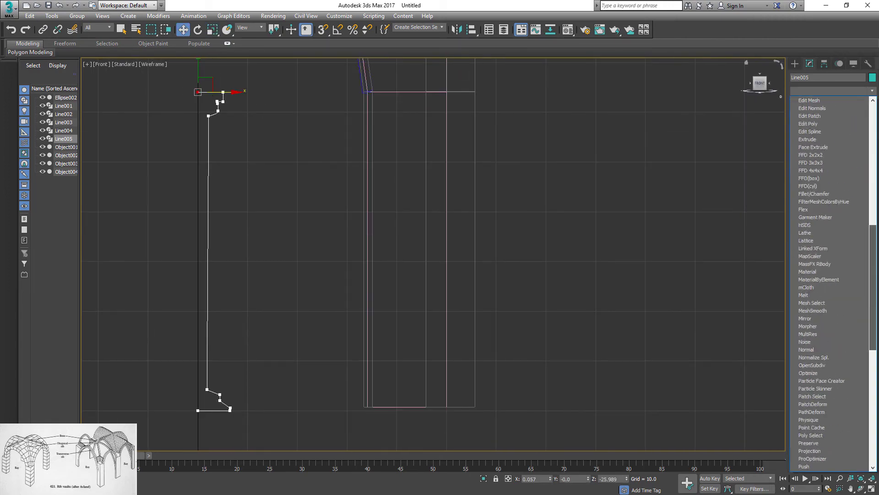
{"action": "left_click", "coordinate": [819, 232]}
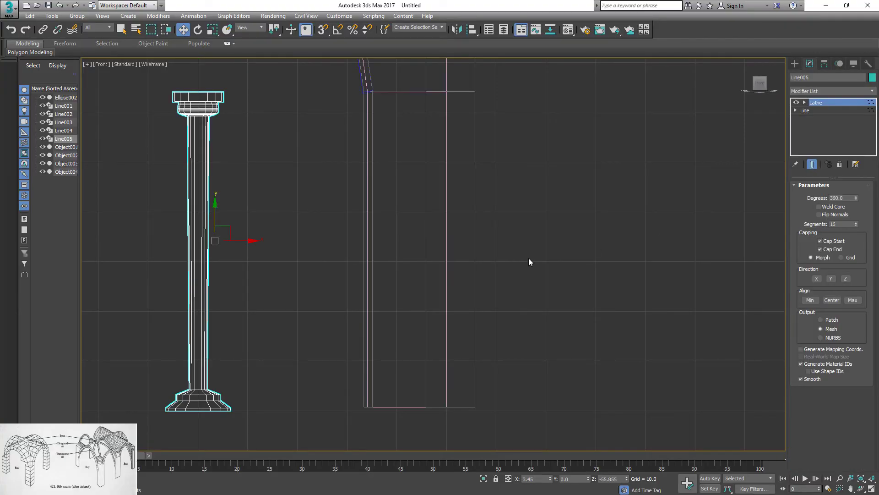
Move the column in the top view to the inner vault corner at the end of one diagonal rib
{"action": "key", "text": "alt+w"}
{"action": "key", "text": "alt+w"}
{"action": "scroll", "coordinate": [484, 183], "scroll_direction": "up", "scroll_amount": 4}
{"action": "left_click_drag", "start_coordinate": [319, 225], "coordinate": [424, 121]}
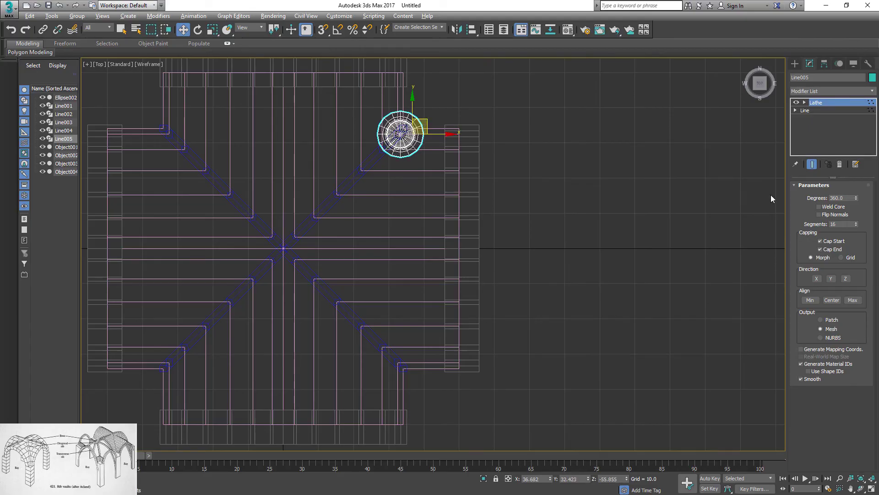
Move only the column's pivot to the world origin by setting its position values to 0
{"action": "left_click", "coordinate": [824, 63]}
{"action": "left_click", "coordinate": [832, 126]}
{"action": "key", "text": "Tab"}
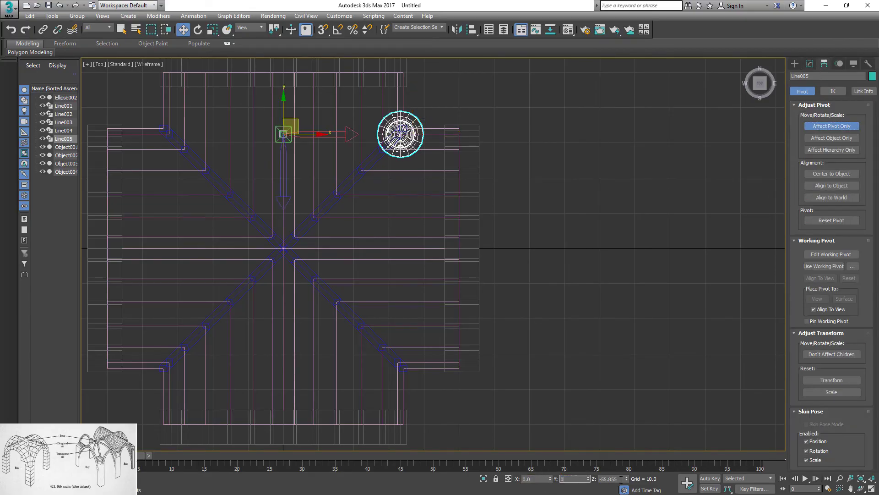
{"action": "type", "text": "0"}
{"action": "key", "text": "Tab"}
{"action": "type", "text": "0"}
{"action": "key", "text": "Return"}
{"action": "left_click", "coordinate": [831, 126]}
Array the column as 4 instances over a total Z rotation of 360 degrees, placing one under each diagonal rib
{"action": "key", "text": "p"}
{"action": "left_click", "coordinate": [52, 15]}
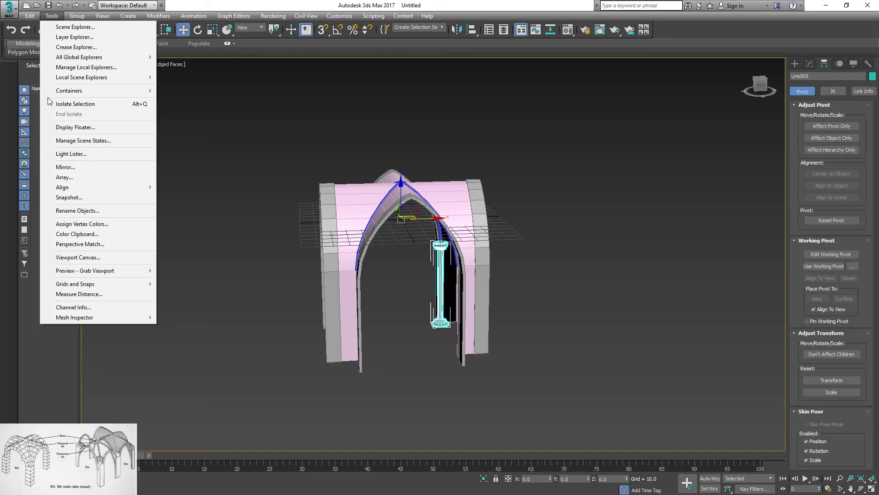
{"action": "left_click", "coordinate": [75, 179]}
{"action": "left_click", "coordinate": [553, 286]}
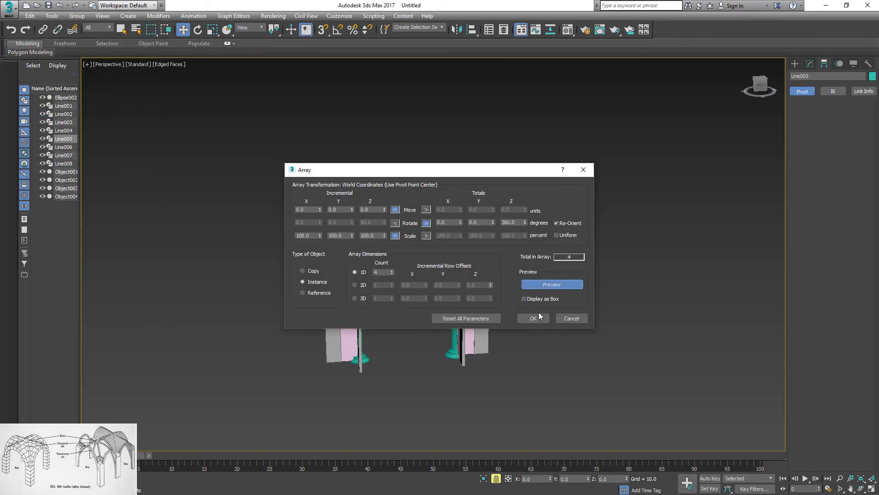
{"action": "left_click", "coordinate": [538, 313]}
{"action": "left_click", "coordinate": [536, 309]}
Draw a line in the front view for half a hanging boss profile, starting and ending on the centre axis below the rib crossing
{"action": "middle_click_drag", "start_coordinate": [537, 309], "coordinate": [460, 297], "text": "alt"}
{"action": "key", "text": "f"}
{"action": "scroll", "coordinate": [325, 202], "scroll_direction": "up", "scroll_amount": 3}
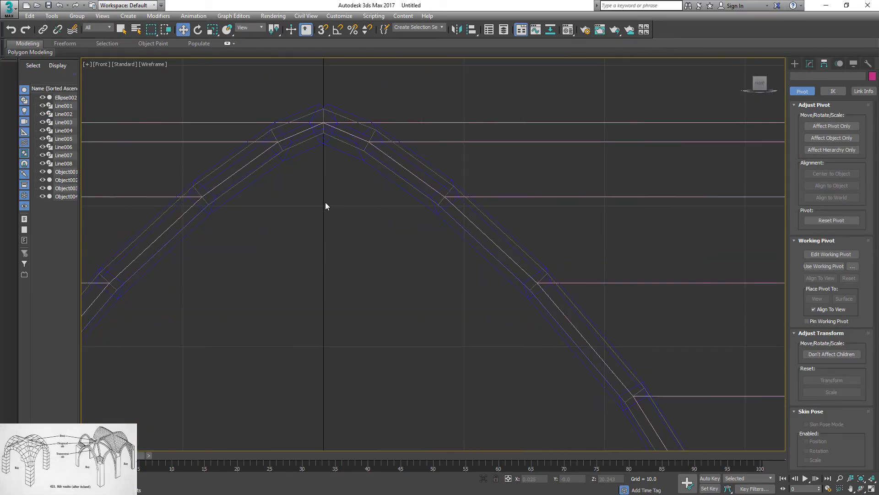
{"action": "left_click", "coordinate": [795, 63]}
{"action": "left_click", "coordinate": [806, 77]}
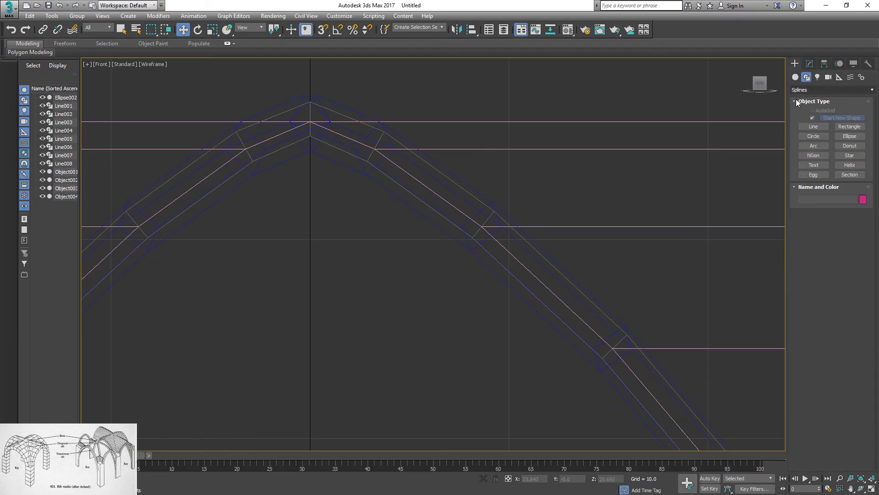
{"action": "left_click", "coordinate": [814, 126]}
{"action": "scroll", "coordinate": [335, 170], "scroll_direction": "up", "scroll_amount": 2}
{"action": "left_click", "coordinate": [298, 137]}
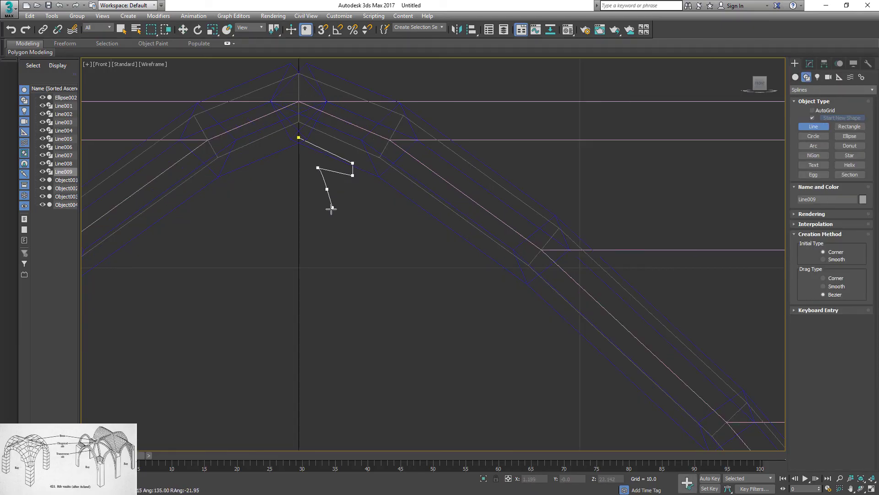
{"action": "left_click", "coordinate": [299, 228]}
{"action": "right_click", "coordinate": [299, 228]}
Refine the boss profile's vertices, rounding the lower part into a drop shape and moving the rim's lower vertex inward
{"action": "left_click", "coordinate": [810, 63]}
{"action": "key", "text": "1"}
{"action": "scroll", "coordinate": [369, 177], "scroll_direction": "up", "scroll_amount": 2}
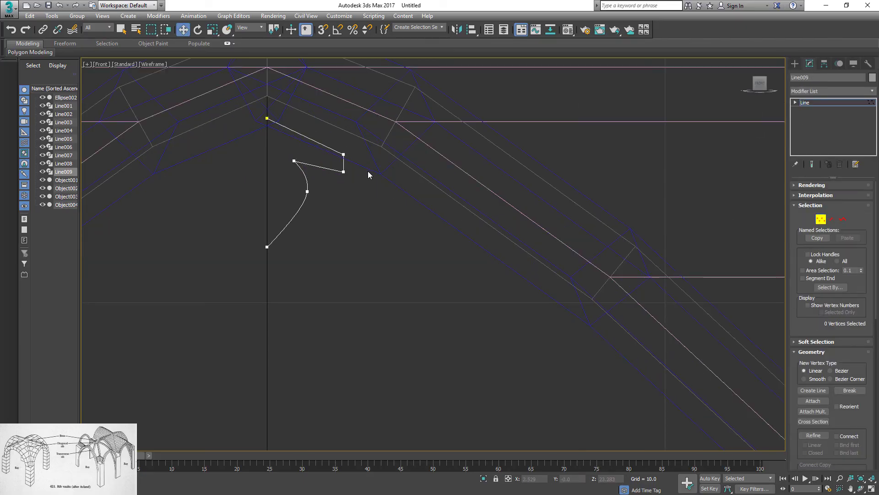
{"action": "left_click", "coordinate": [258, 112]}
{"action": "left_click_drag", "start_coordinate": [258, 96], "coordinate": [259, 101]}
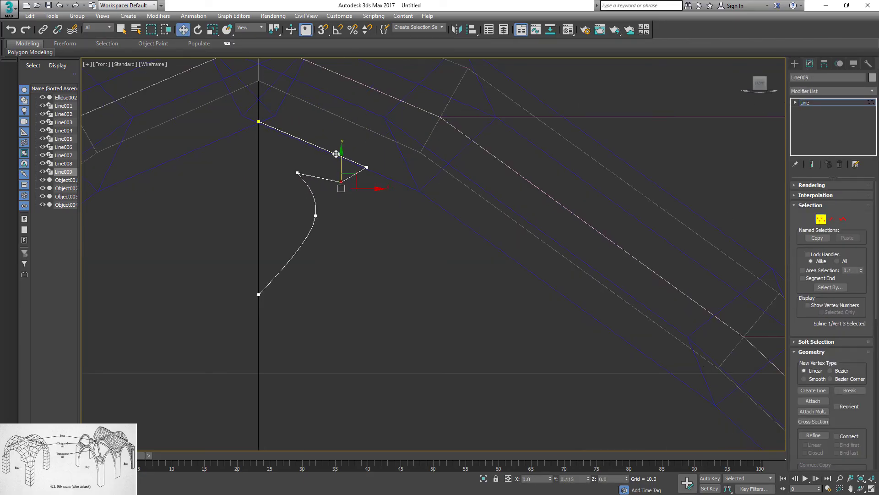
{"action": "left_click", "coordinate": [314, 231]}
{"action": "scroll", "coordinate": [314, 230], "scroll_direction": "down", "scroll_amount": 3}
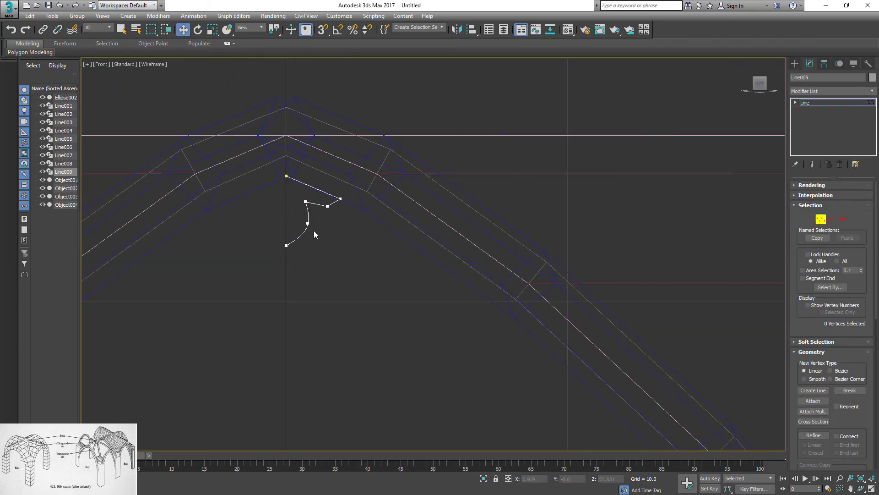
Apply a Lathe modifier to the boss profile to revolve it into a pendant under the vault crown
{"action": "left_click", "coordinate": [287, 176]}
{"action": "left_click", "coordinate": [873, 91]}
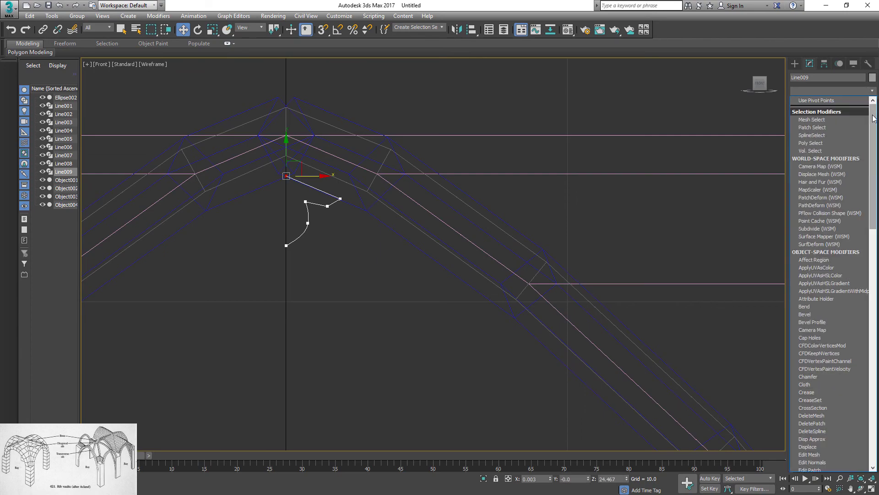
{"action": "scroll", "coordinate": [877, 204], "scroll_direction": "down", "scroll_amount": 10}
{"action": "scroll", "coordinate": [878, 204], "scroll_direction": "down", "scroll_amount": 1}
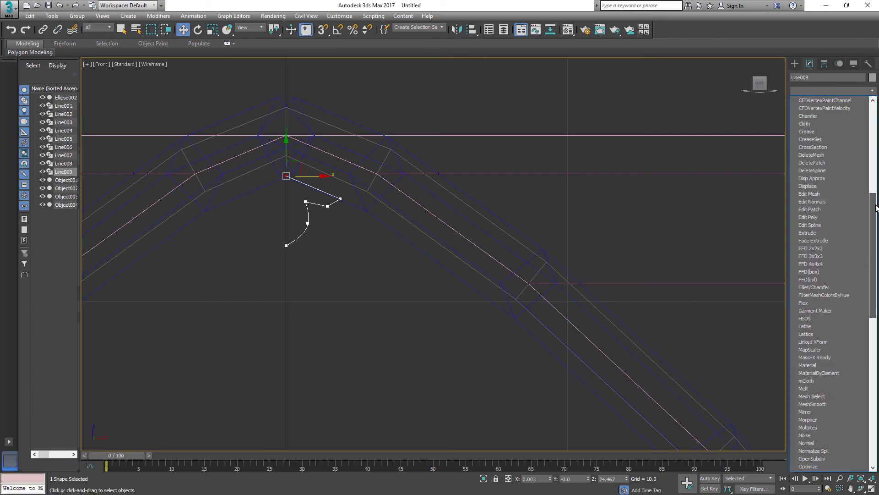
{"action": "left_click", "coordinate": [805, 326]}
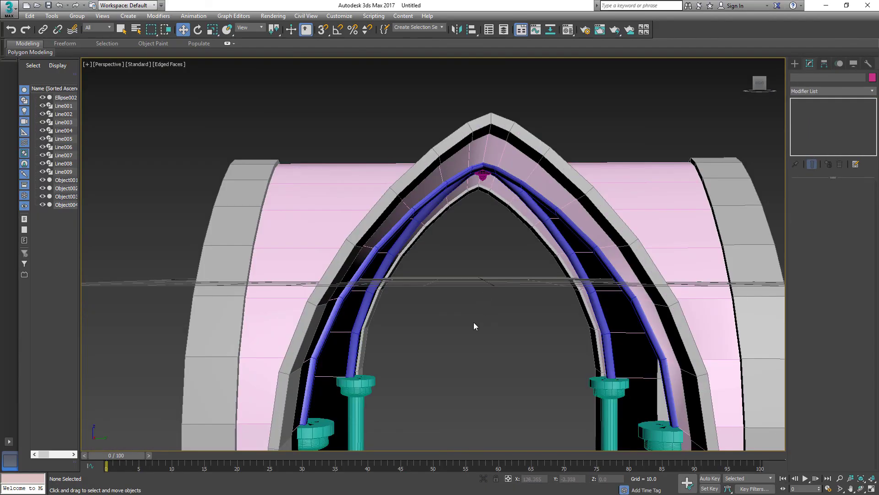
{"action": "middle_click_drag", "start_coordinate": [473, 322], "coordinate": [500, 246], "text": "alt"}
{"action": "scroll", "coordinate": [500, 246], "scroll_direction": "down", "scroll_amount": 3}
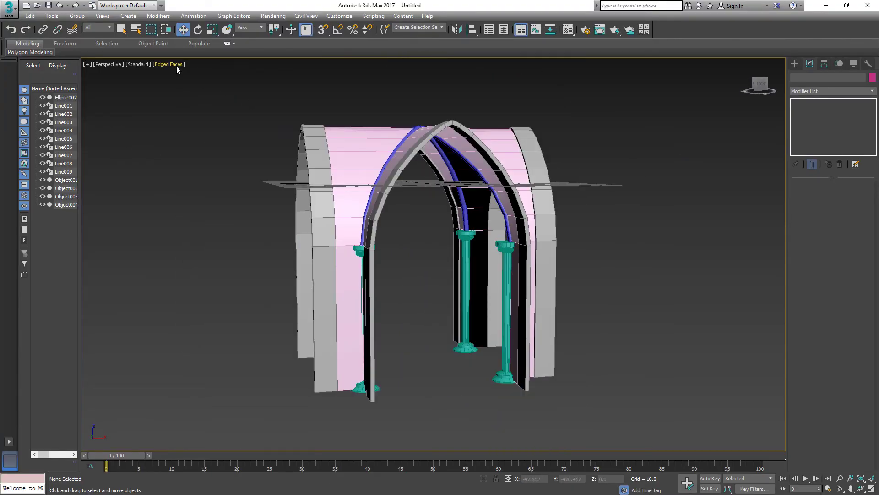